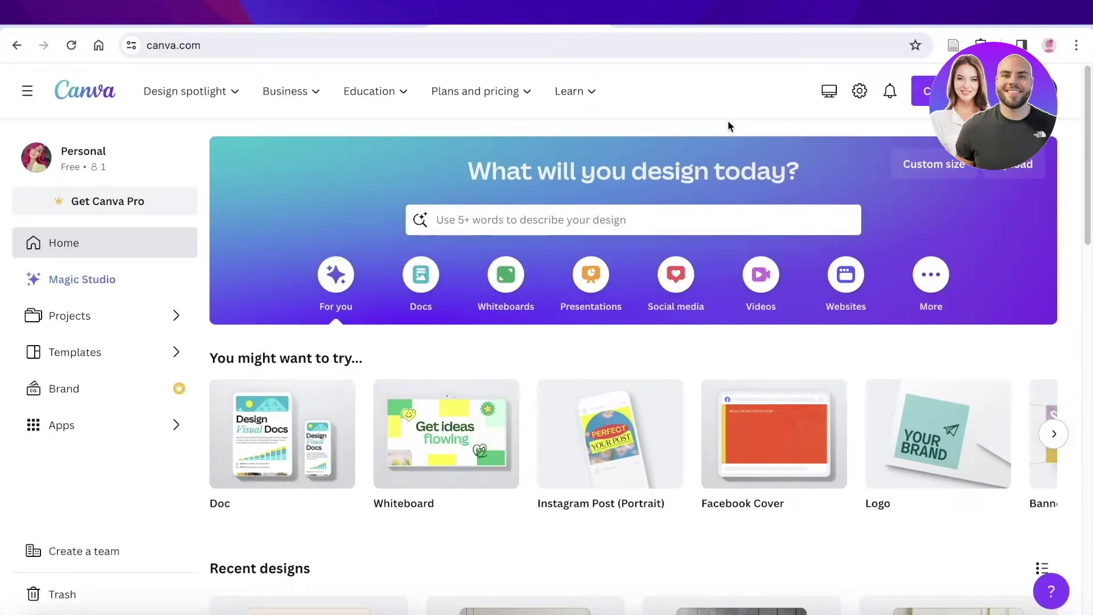
Show the Videos category on the home page and browse formats like Video, Mobile Video and Instagram Reel.
scroll(688, 118, "down", 1)
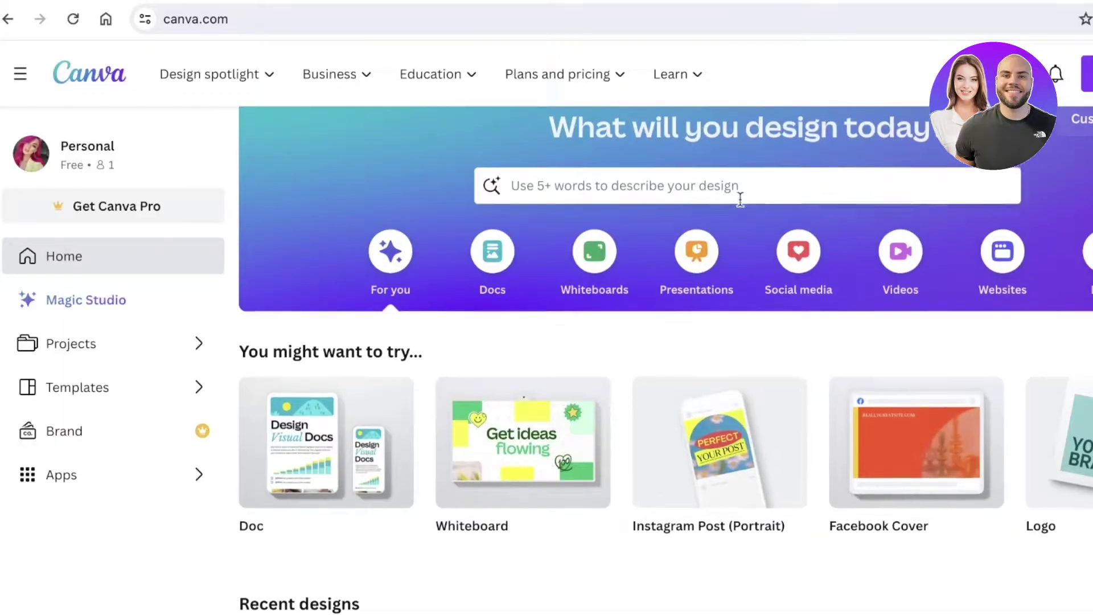
scroll(739, 196, "up", 1)
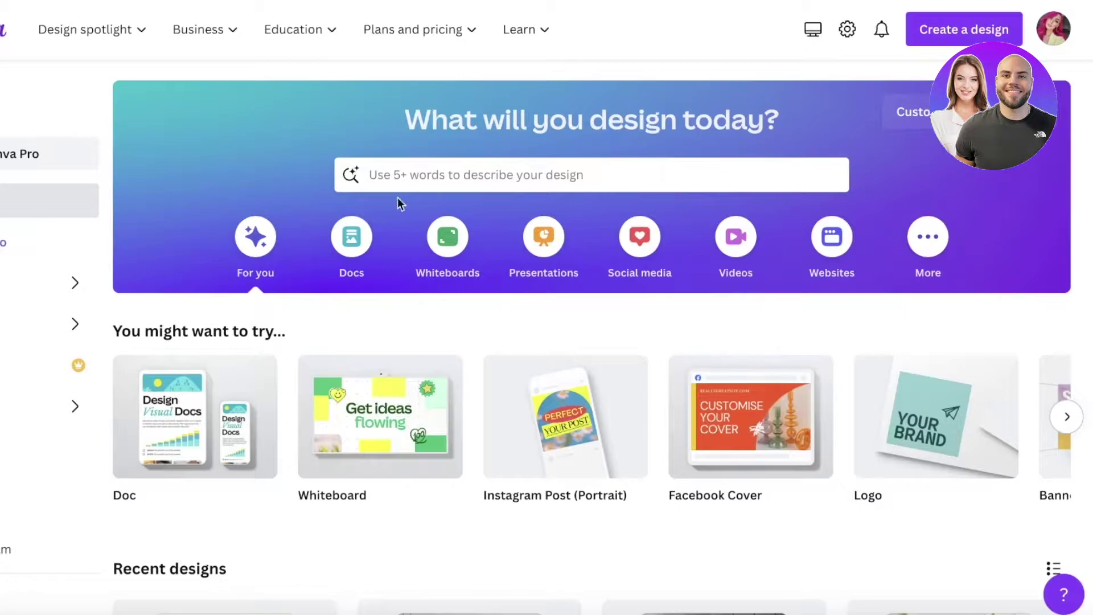
left_click(735, 238)
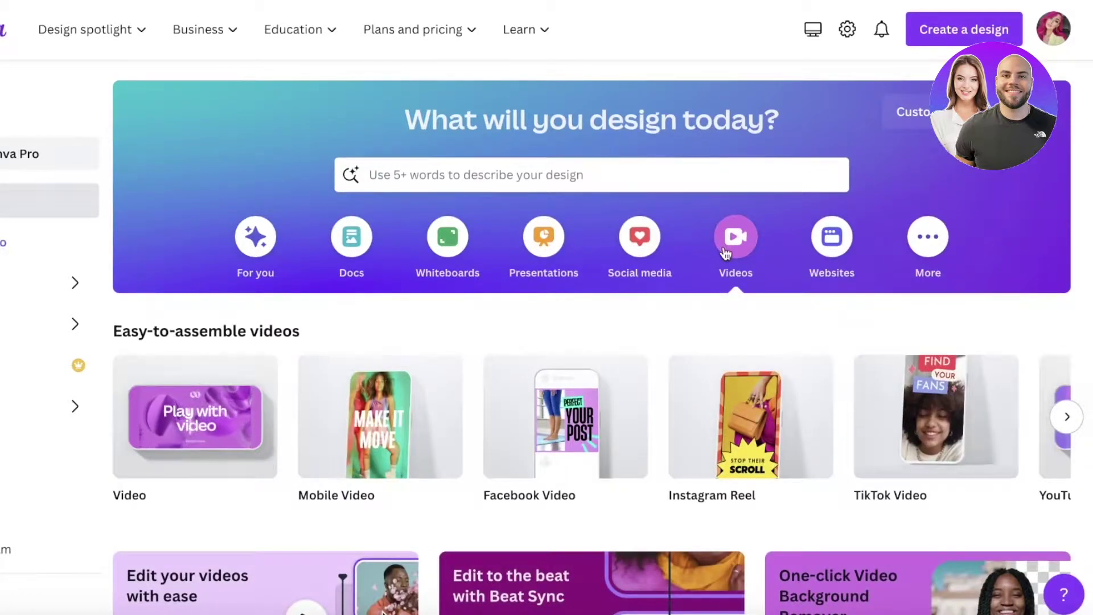
scroll(725, 252, "down", 3)
scroll(650, 269, "down", 3)
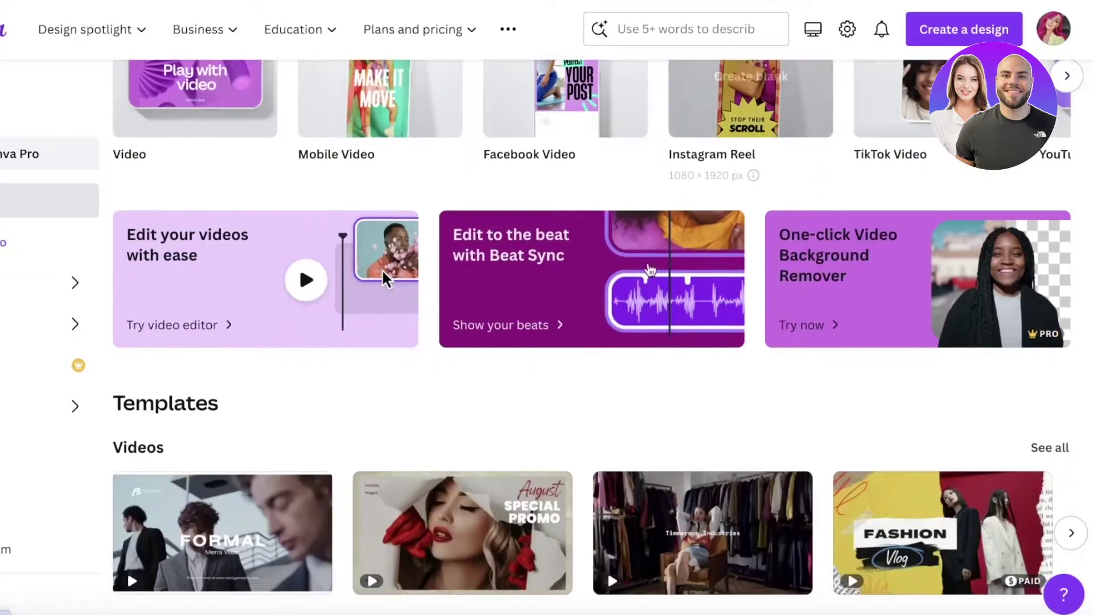
scroll(650, 269, "down", 3)
scroll(850, 290, "down", 5)
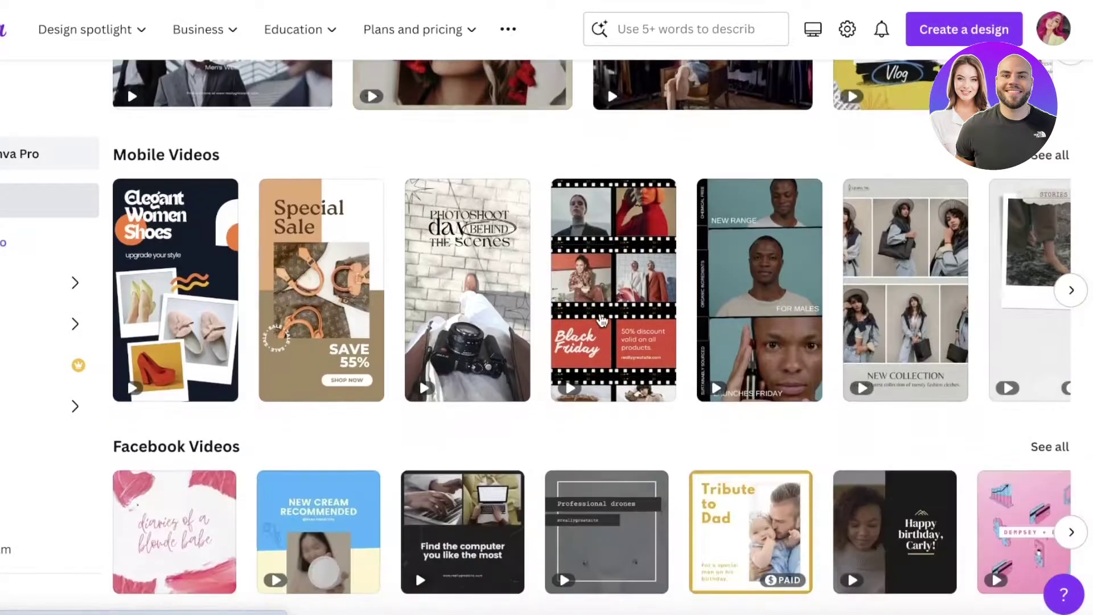
scroll(798, 302, "down", 10)
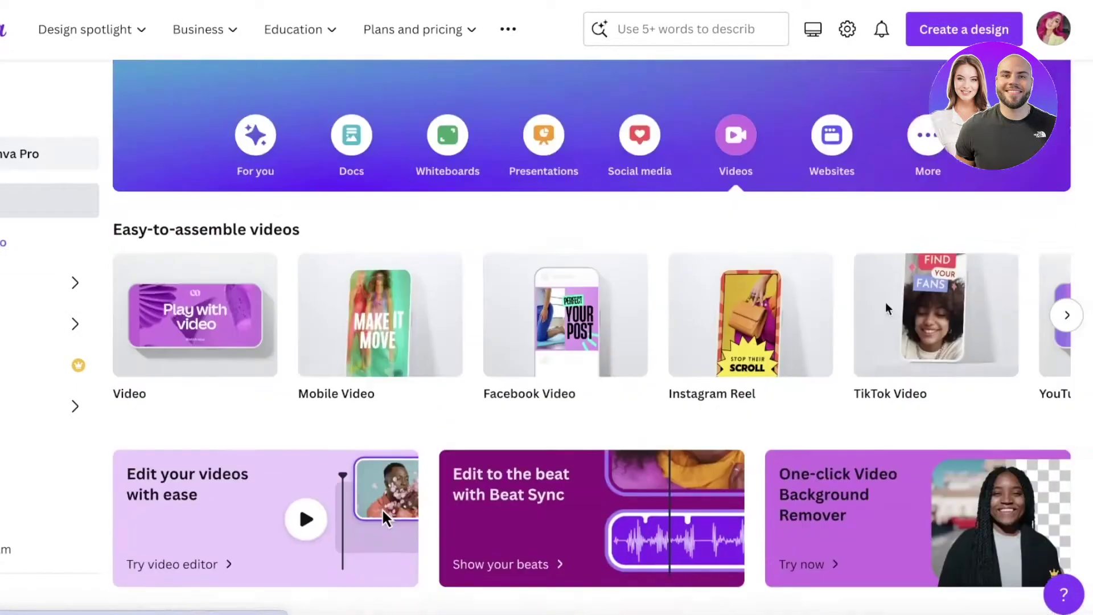
scroll(886, 309, "up", 2)
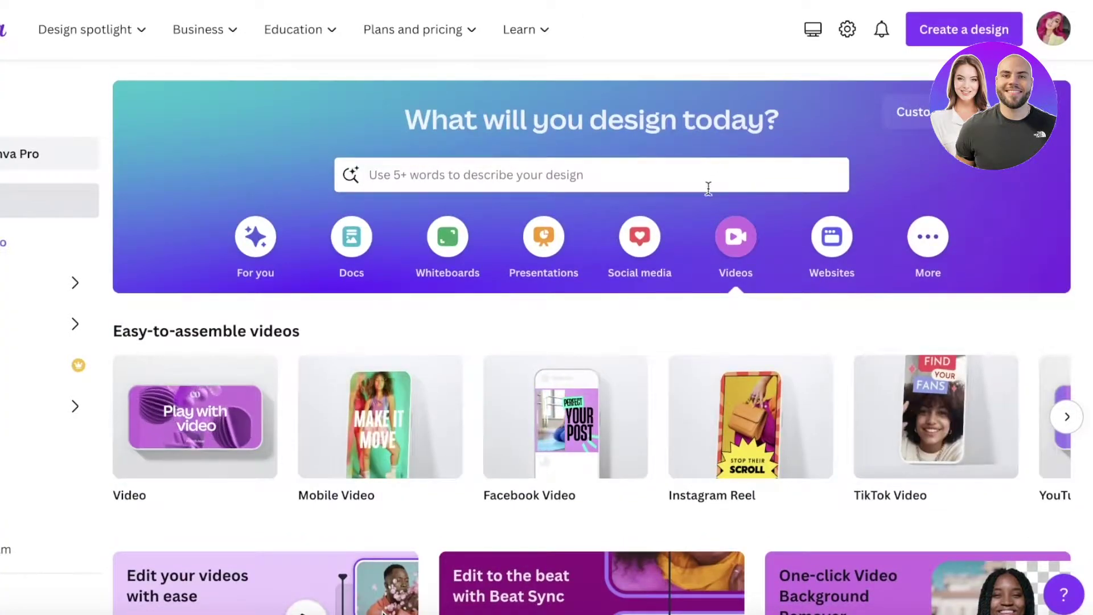
Search templates for 'infographic' and scroll through the results.
left_click(536, 167)
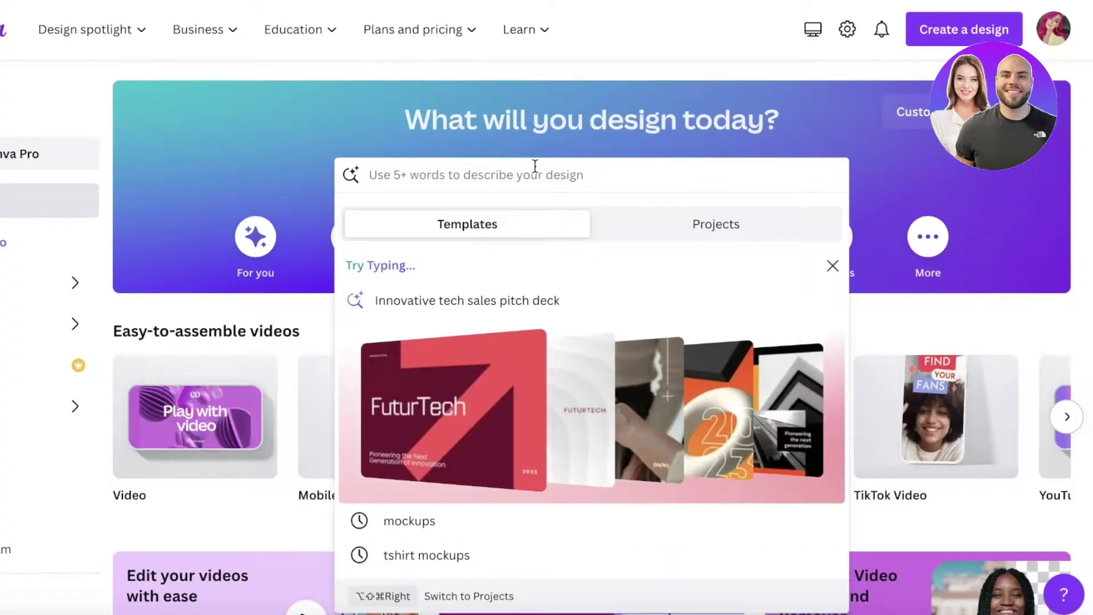
type("info")
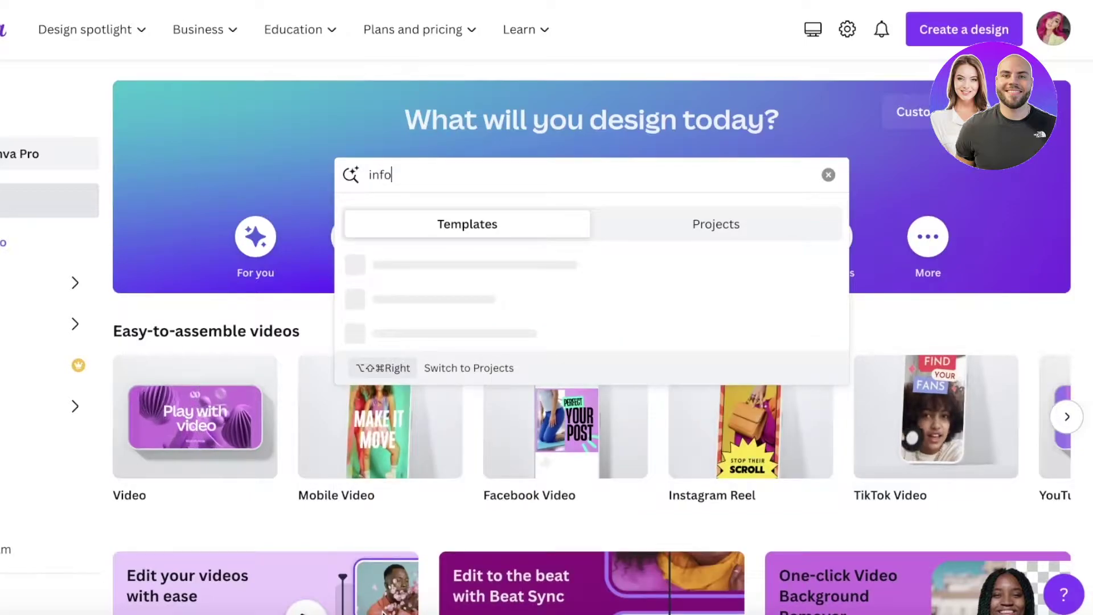
type("graphic")
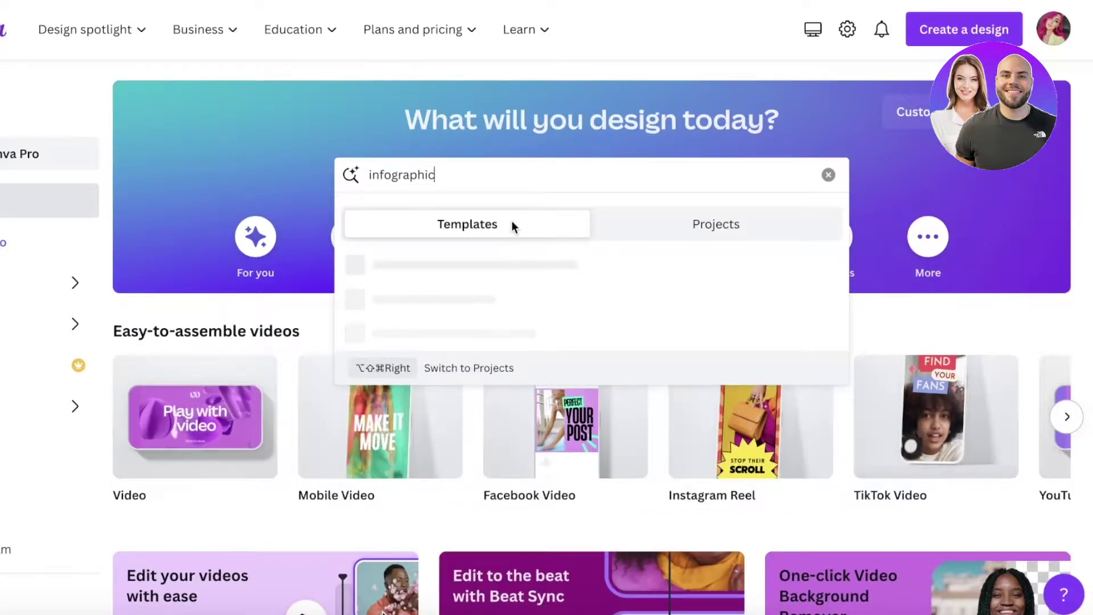
left_click(508, 264)
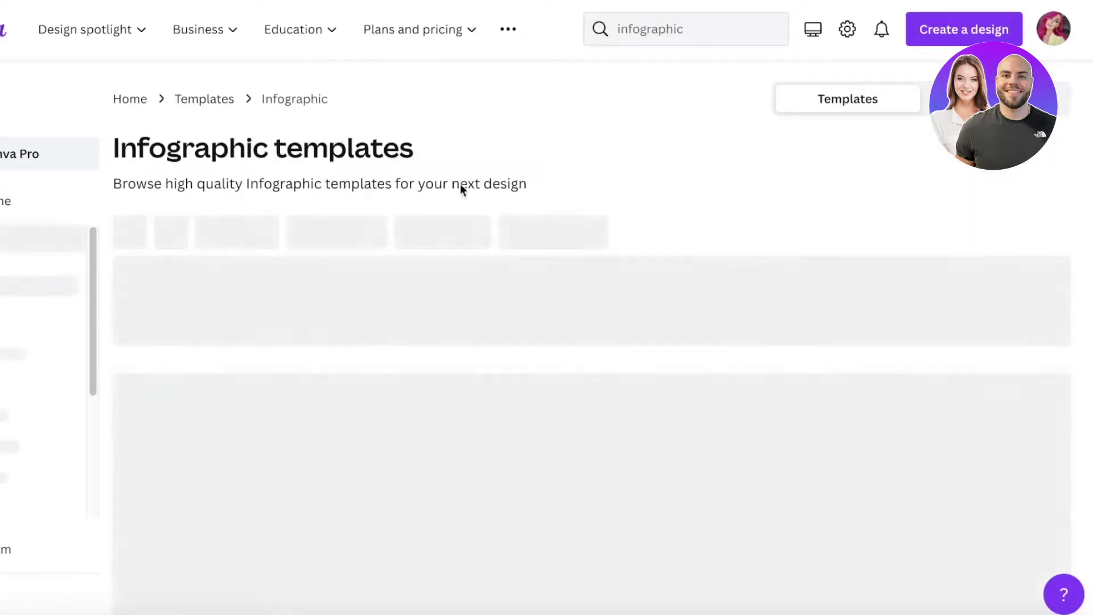
scroll(457, 228, "down", 1)
scroll(516, 190, "down", 2)
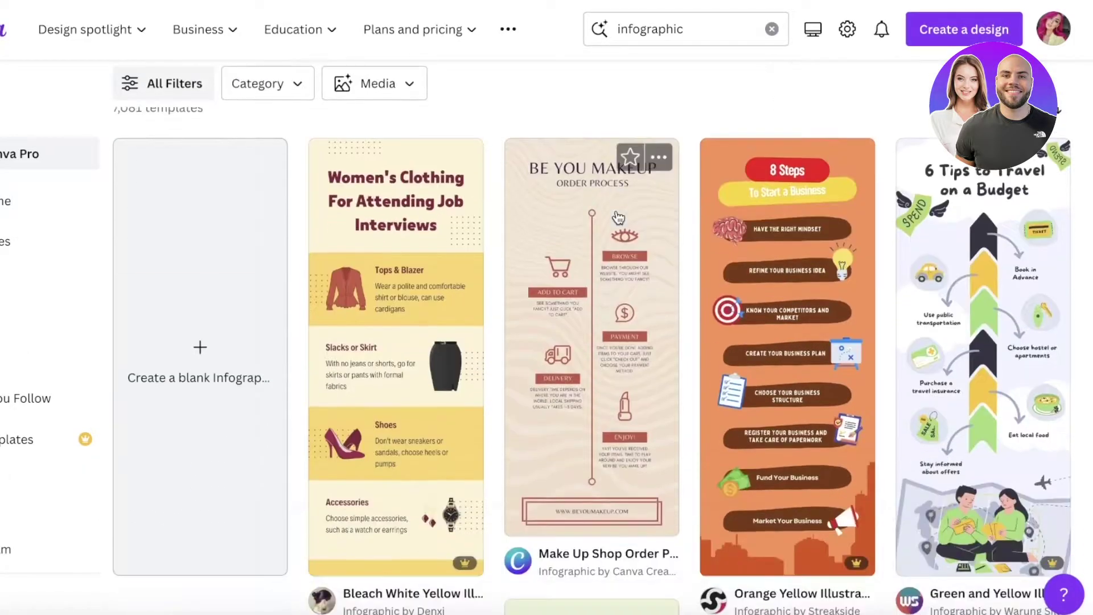
scroll(398, 237, "down", 8)
scroll(372, 247, "up", 11)
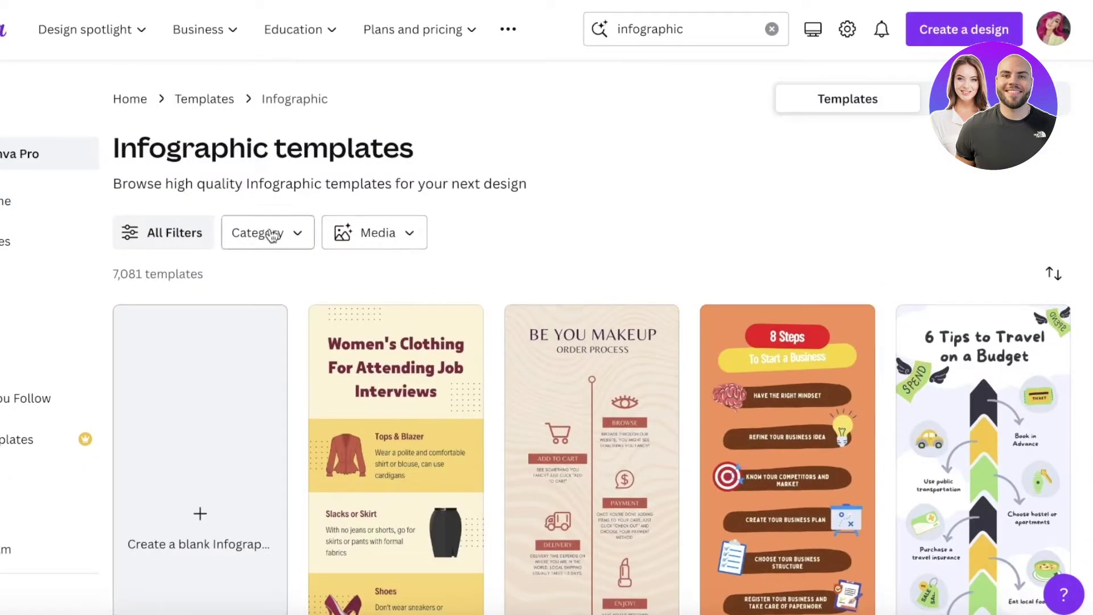
Check the category and media filters, then refine the search to 'infographic video'.
left_click(272, 237)
left_click(359, 242)
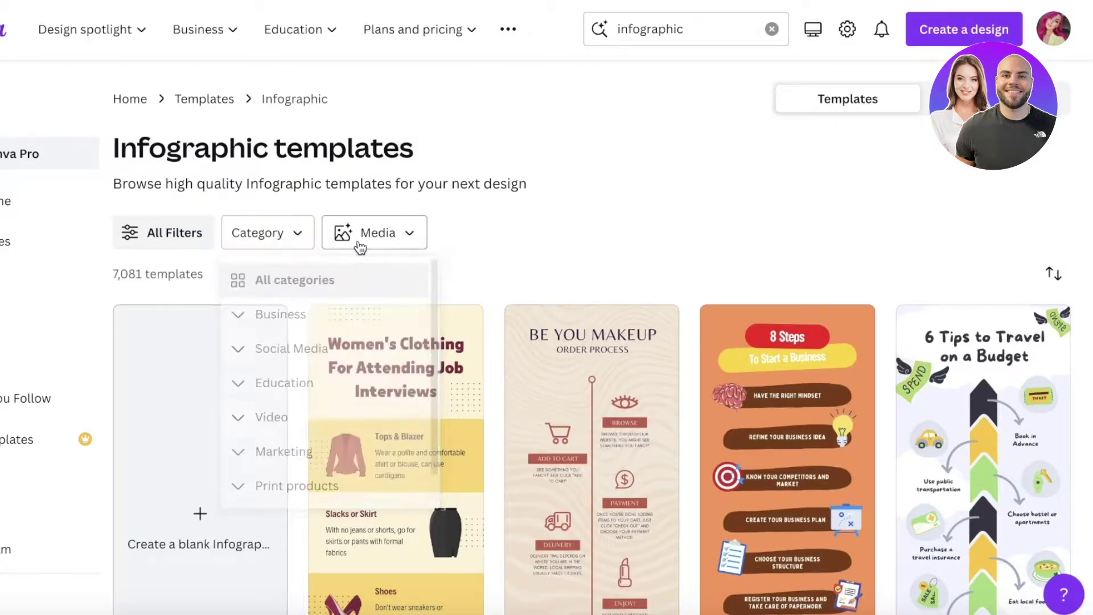
left_click(567, 203)
scroll(446, 381, "down", 10)
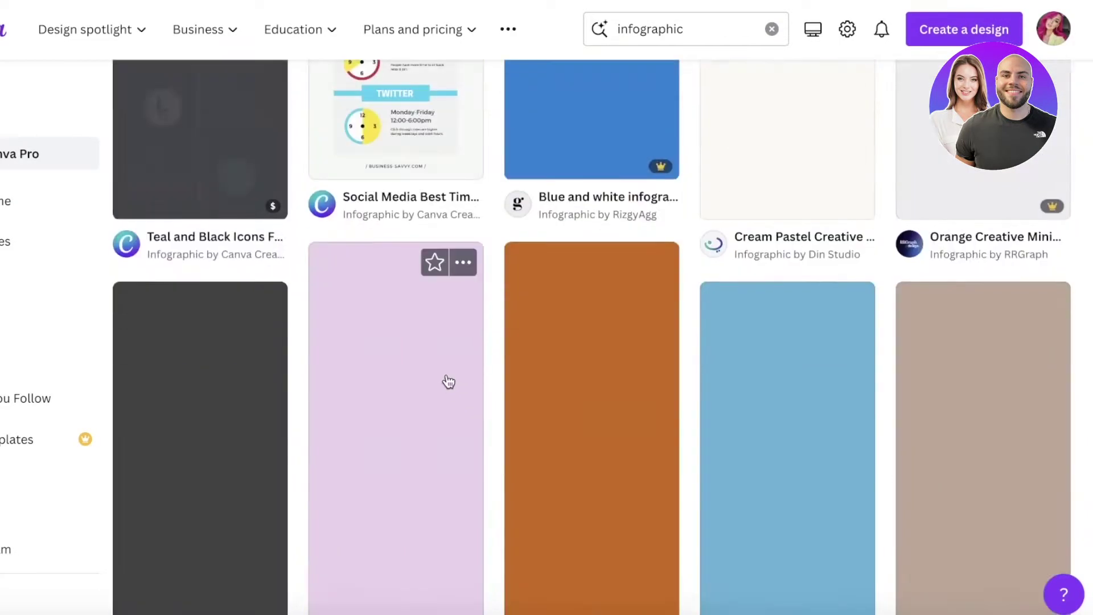
scroll(415, 361, "up", 10)
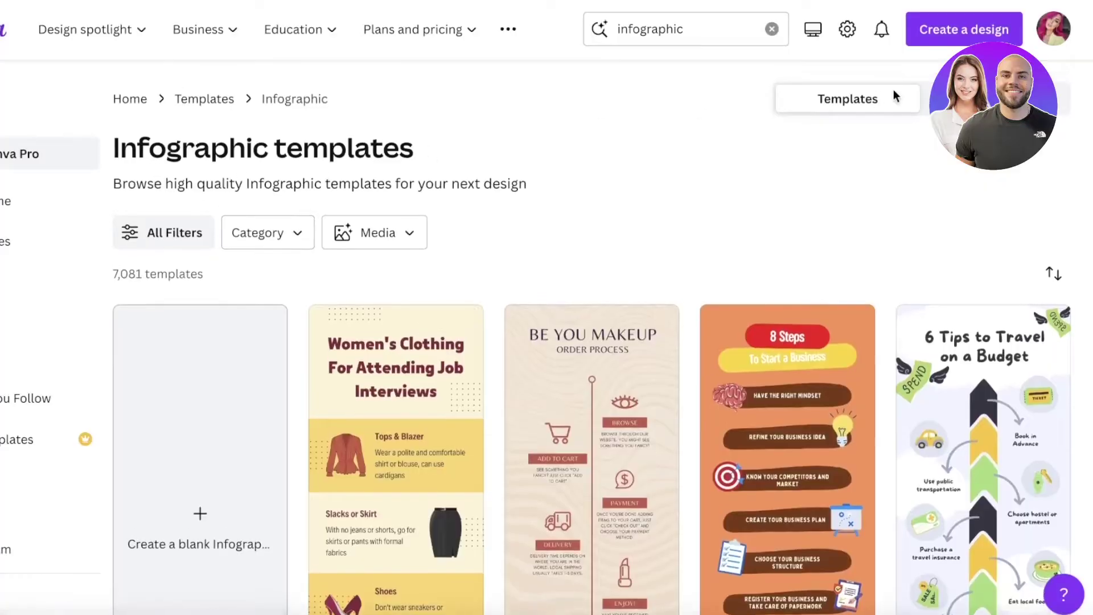
left_click(632, 23)
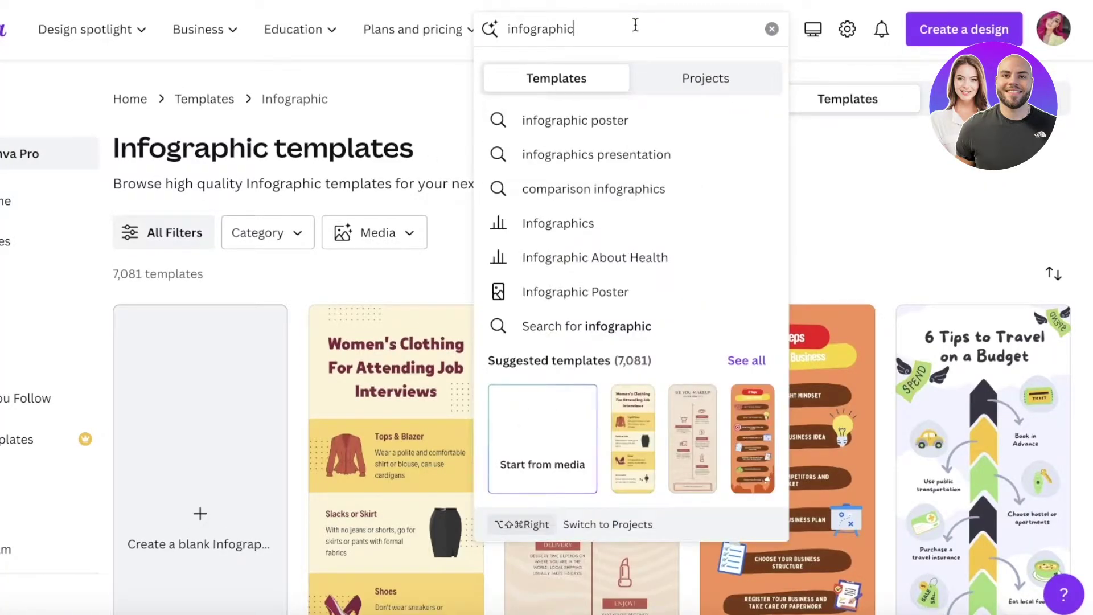
type("video")
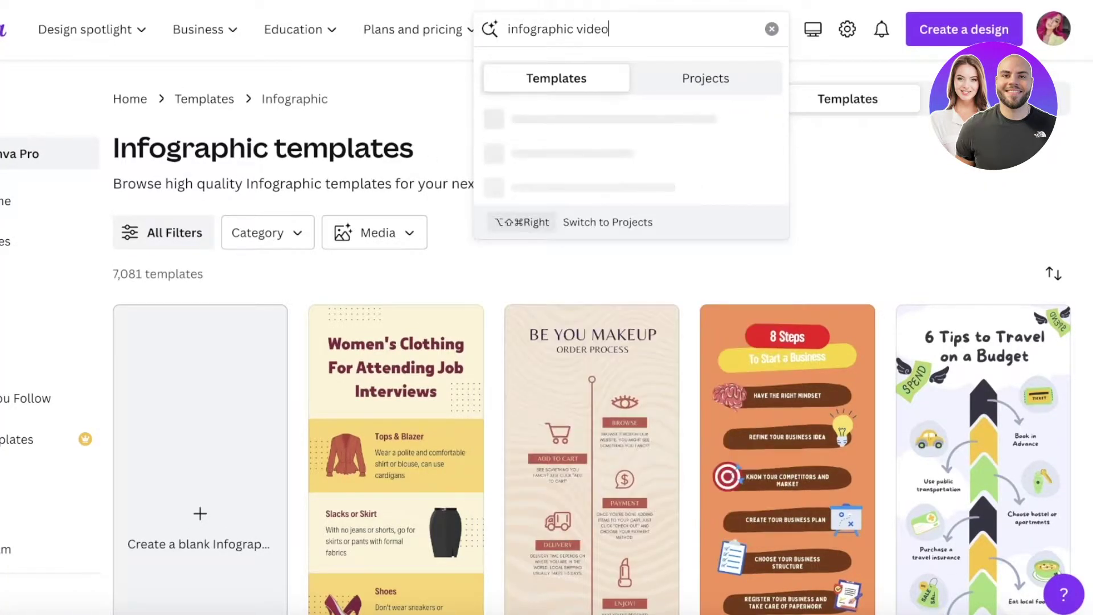
key("Return")
Scroll through the 73 infographic video template results.
scroll(501, 209, "down", 1)
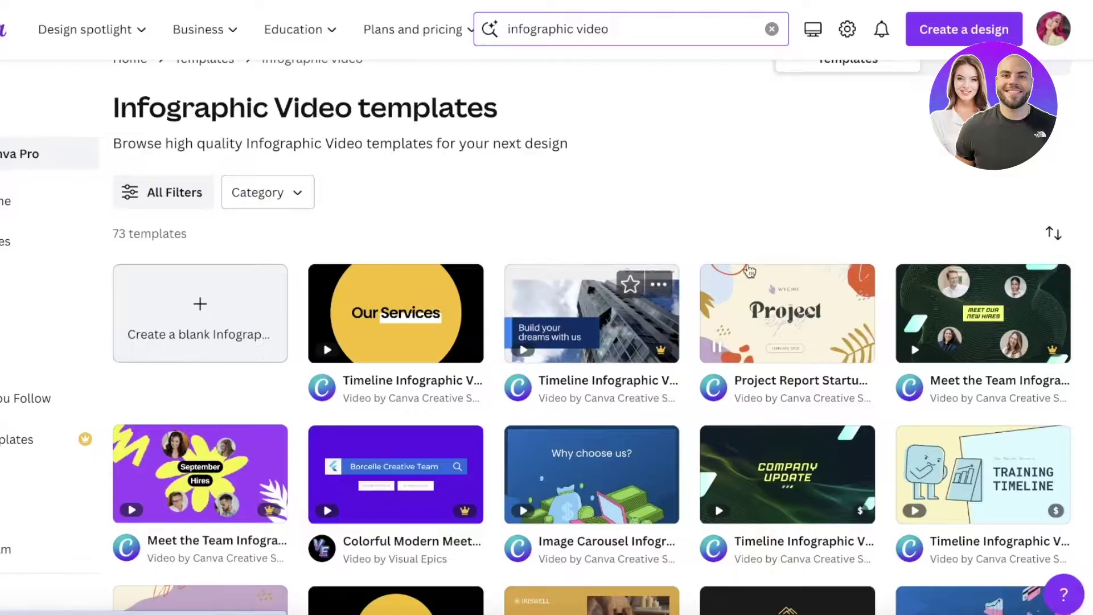
scroll(915, 176, "down", 6)
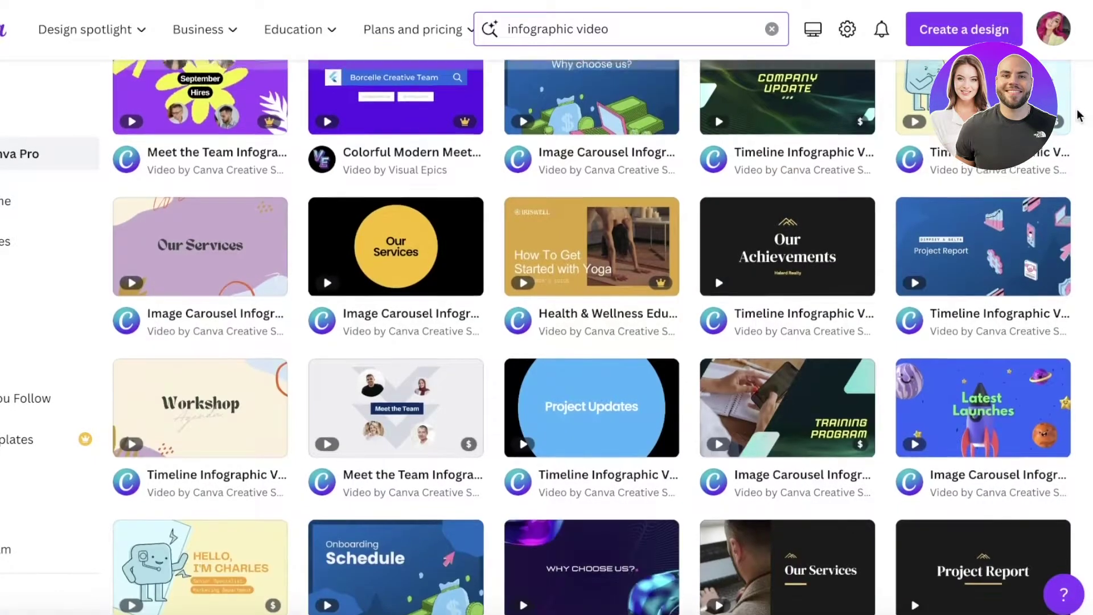
scroll(912, 119, "up", 1)
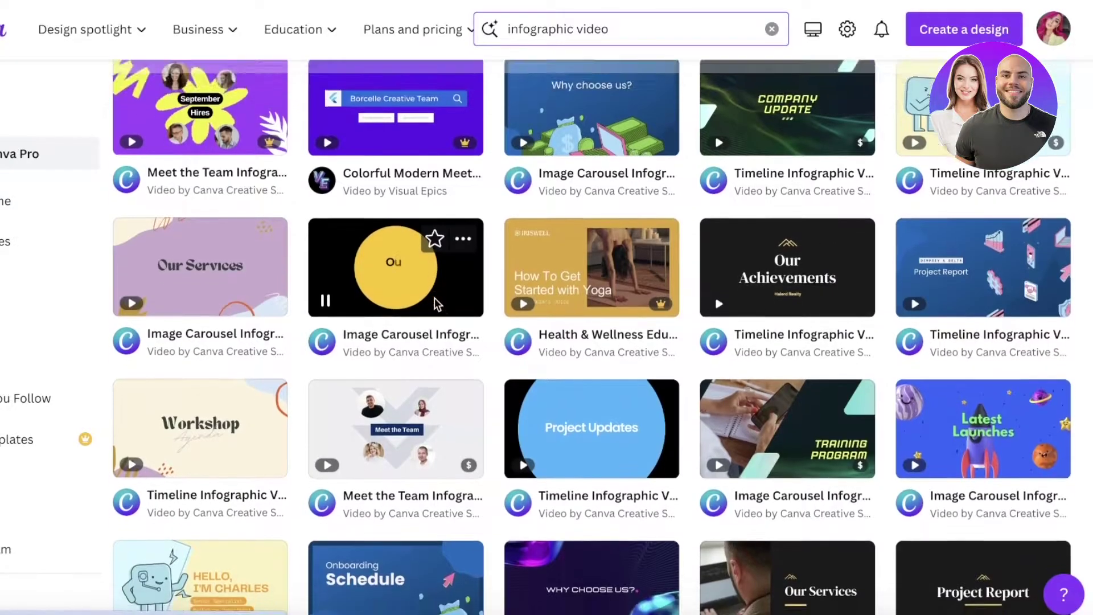
scroll(444, 248, "down", 7)
scroll(249, 308, "up", 7)
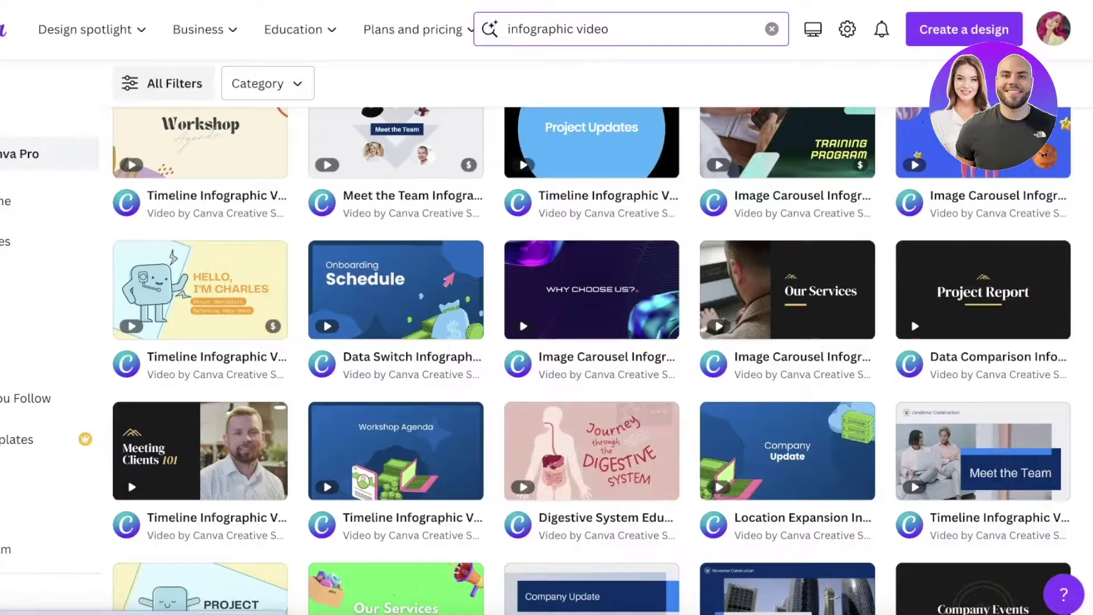
mouse_move(591, 470)
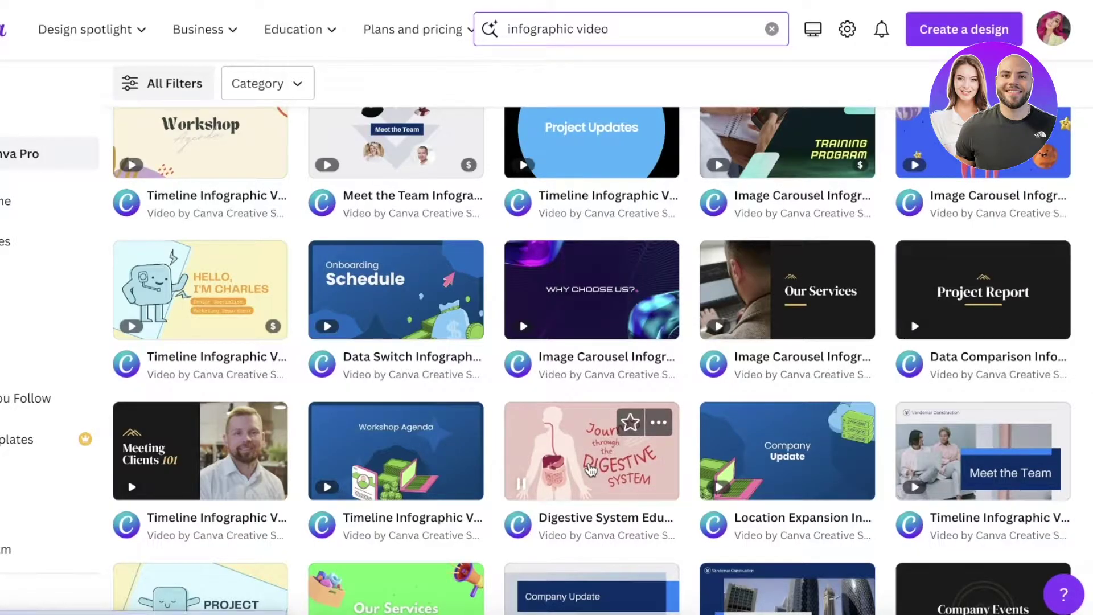
scroll(591, 470, "down", 4)
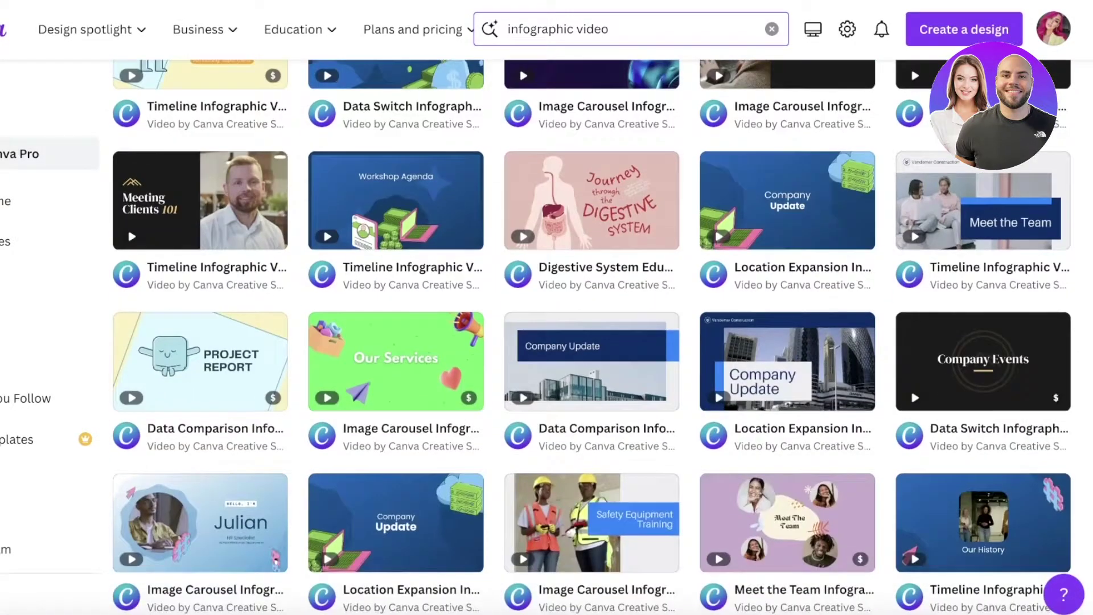
scroll(593, 336, "down", 1)
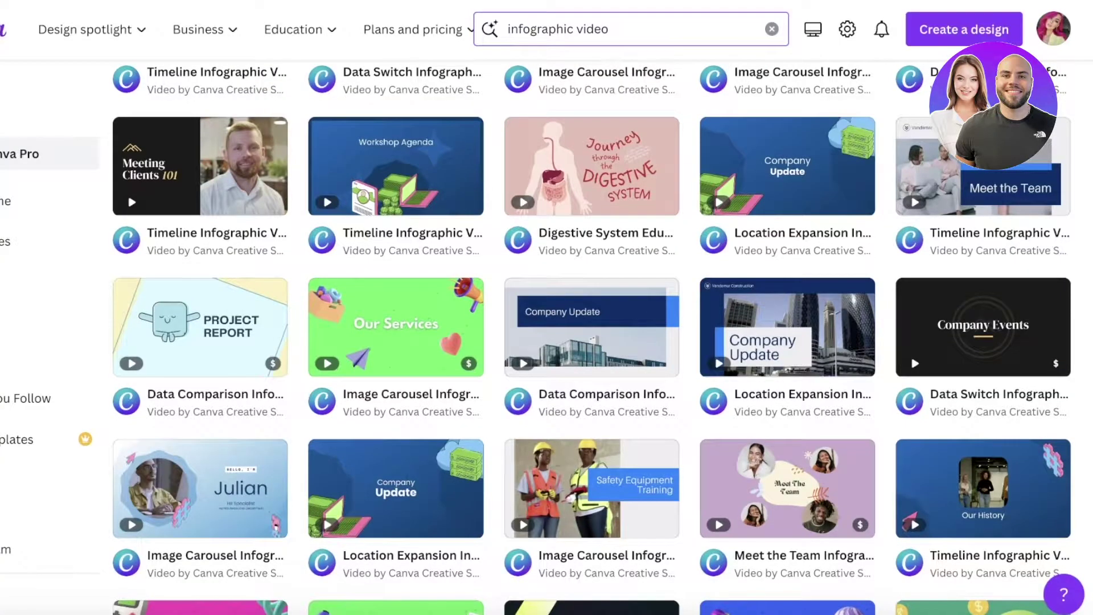
mouse_move(616, 174)
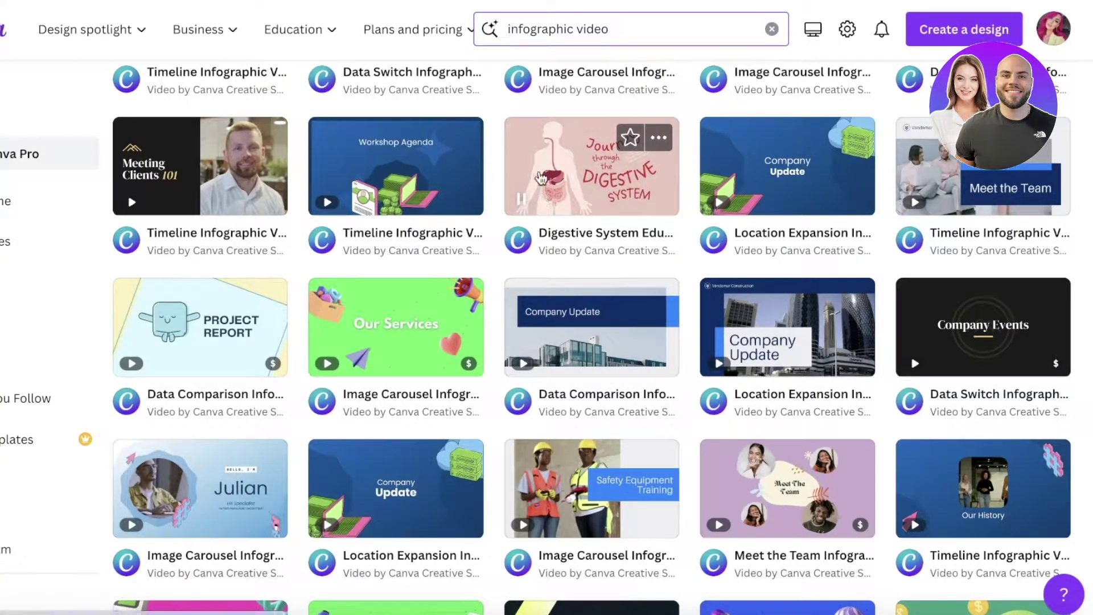
Preview the Digestive System template, close it, and scroll the results back to the top.
left_click(541, 194)
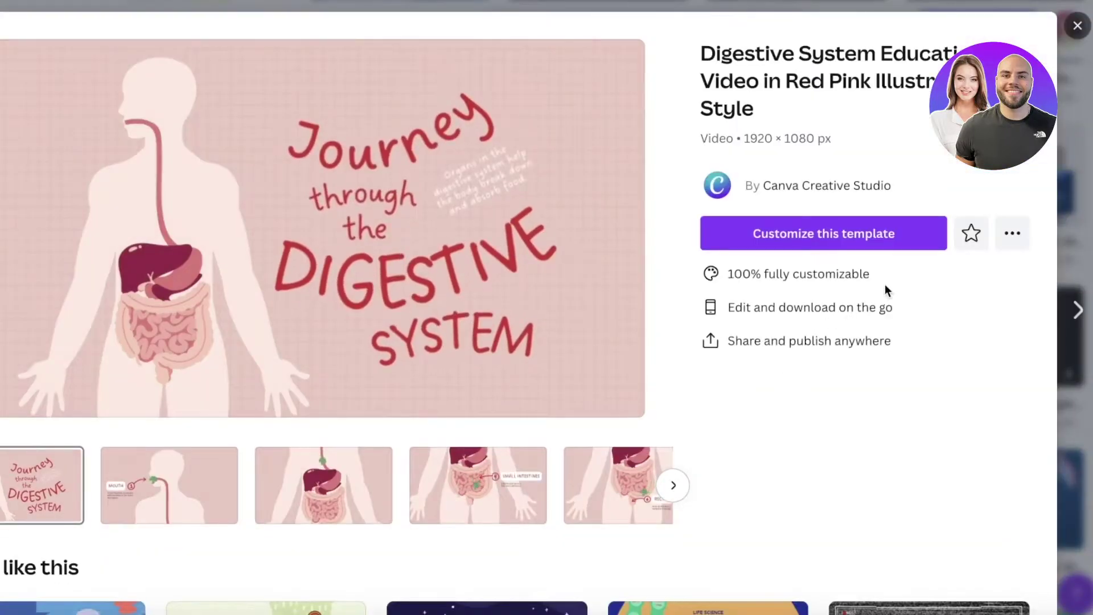
key("Escape")
scroll(312, 445, "down", 6)
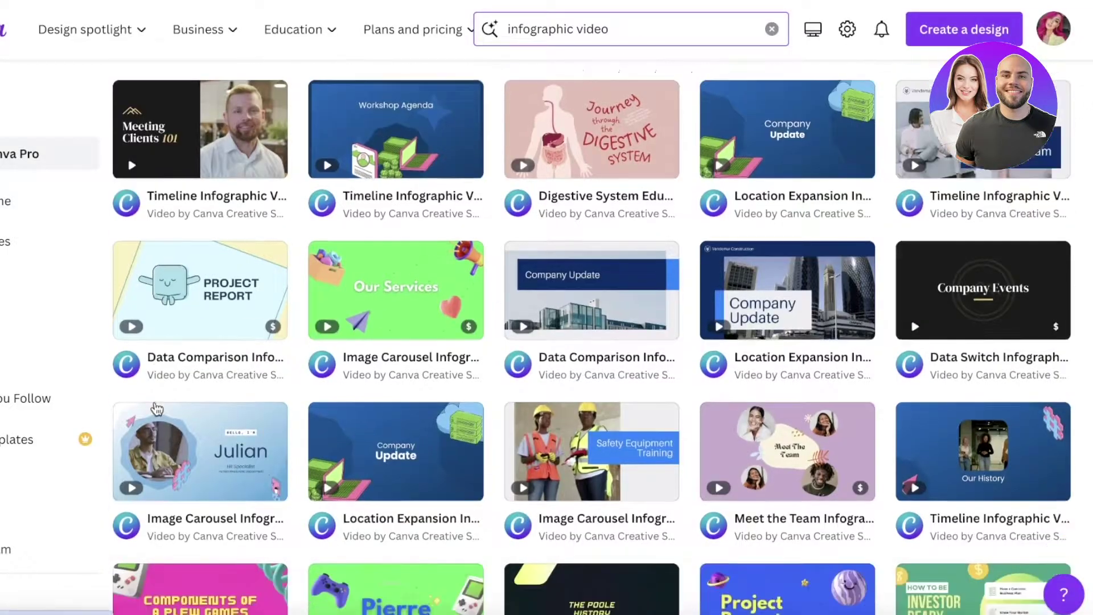
mouse_move(211, 455)
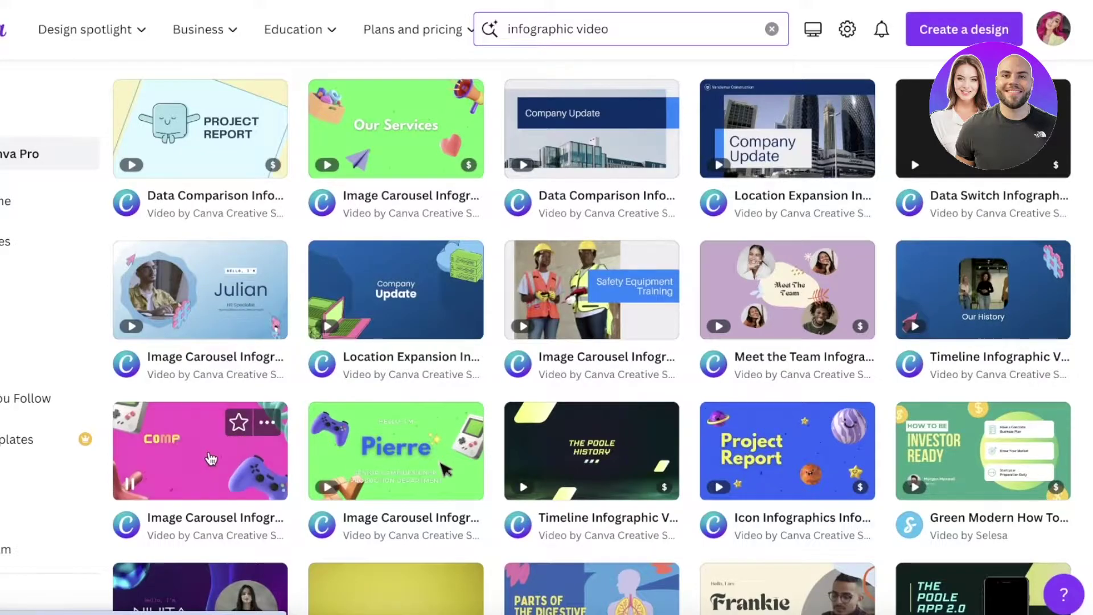
scroll(211, 456, "down", 4)
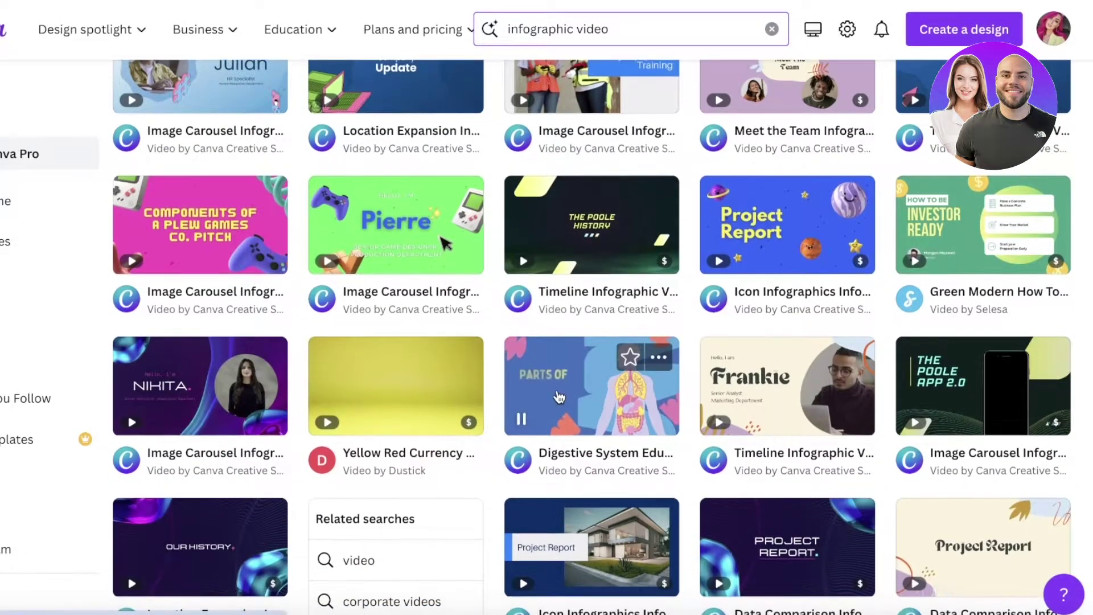
scroll(803, 381, "down", 2)
scroll(803, 381, "down", 2)
scroll(66, 349, "down", 3)
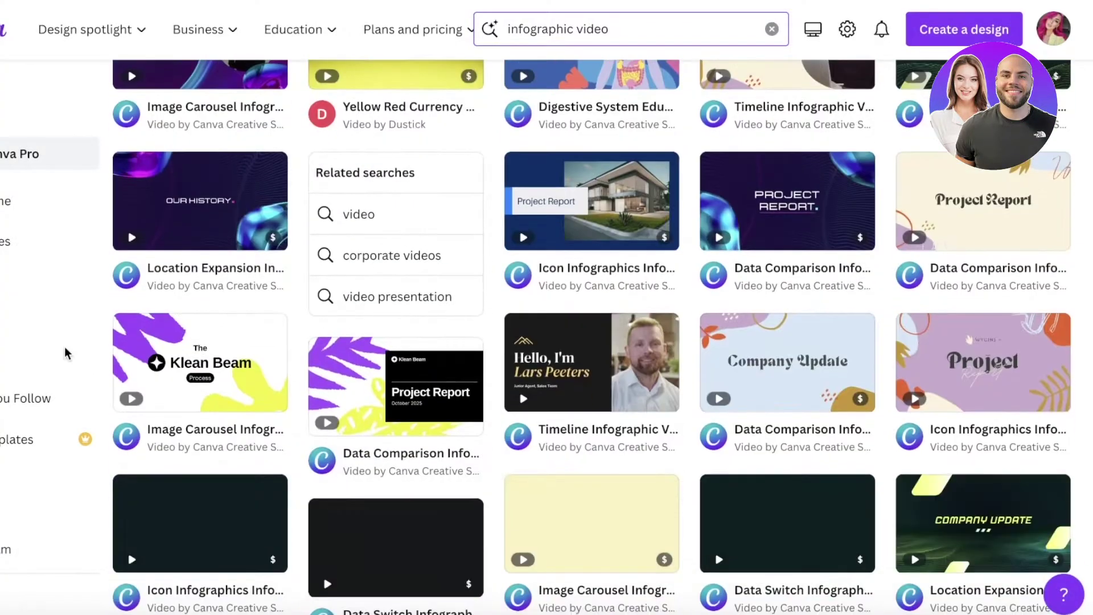
scroll(342, 352, "up", 10)
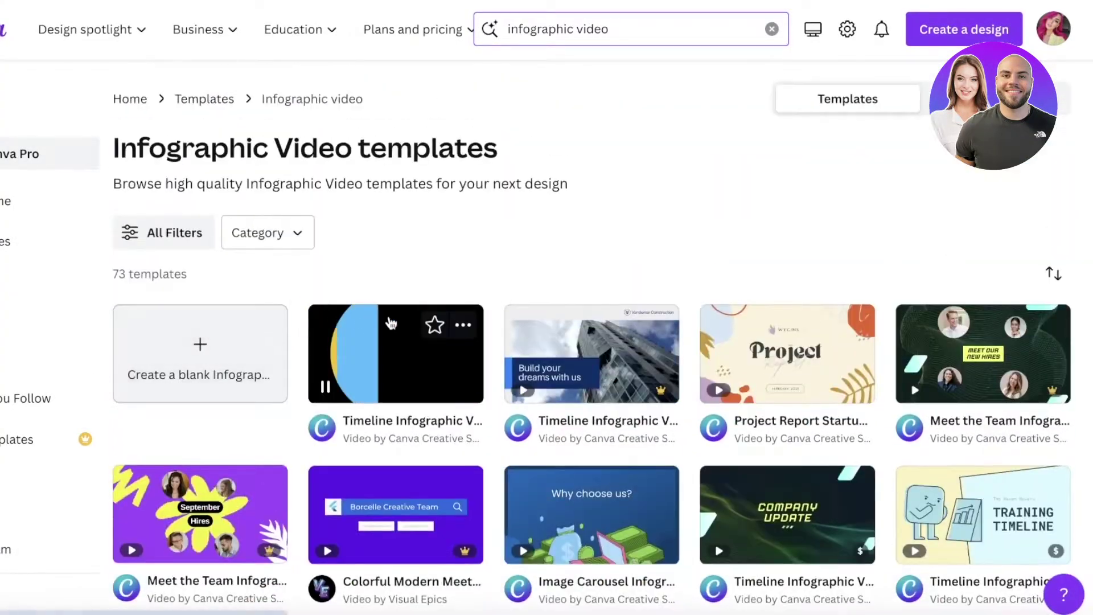
Open the Timeline Infographic template and view its Video Editing, Audio Mastering, Video Production and Our Services pages.
left_click(405, 350)
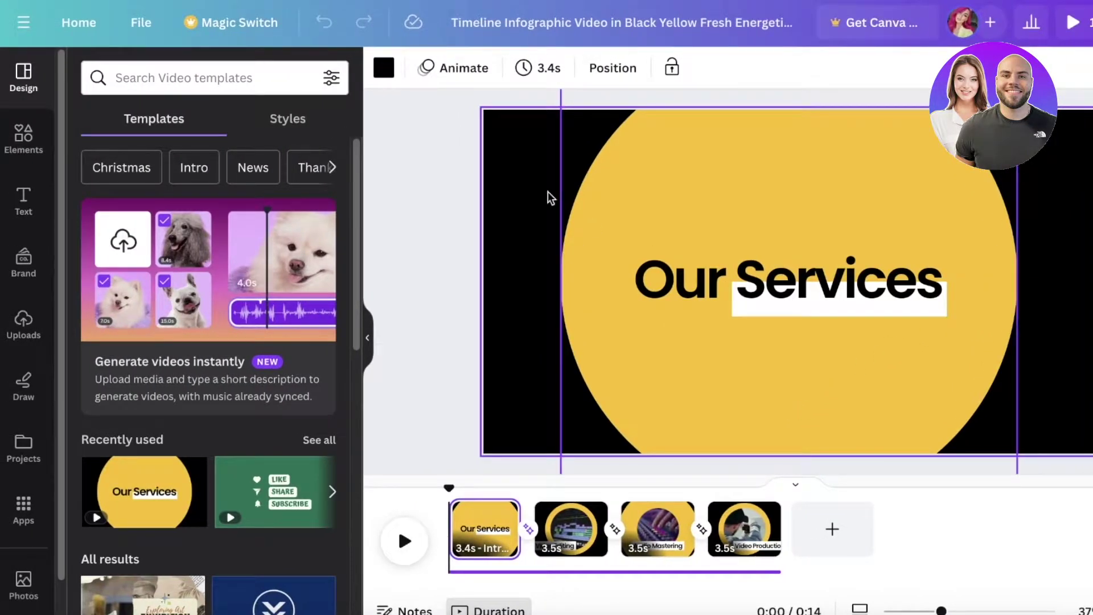
left_click(558, 549)
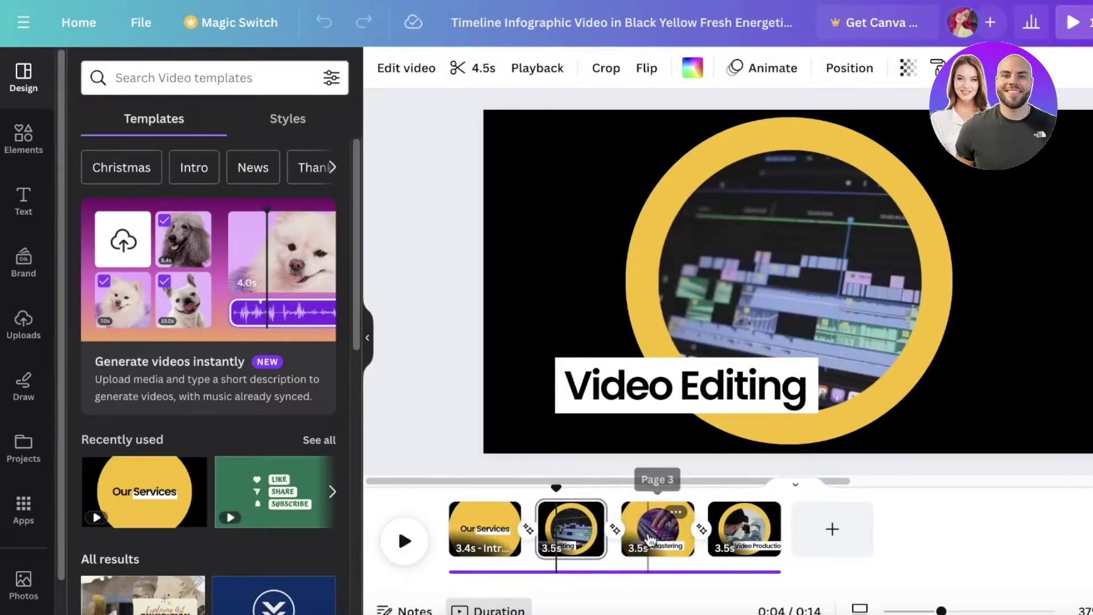
left_click(635, 546)
left_click(748, 530)
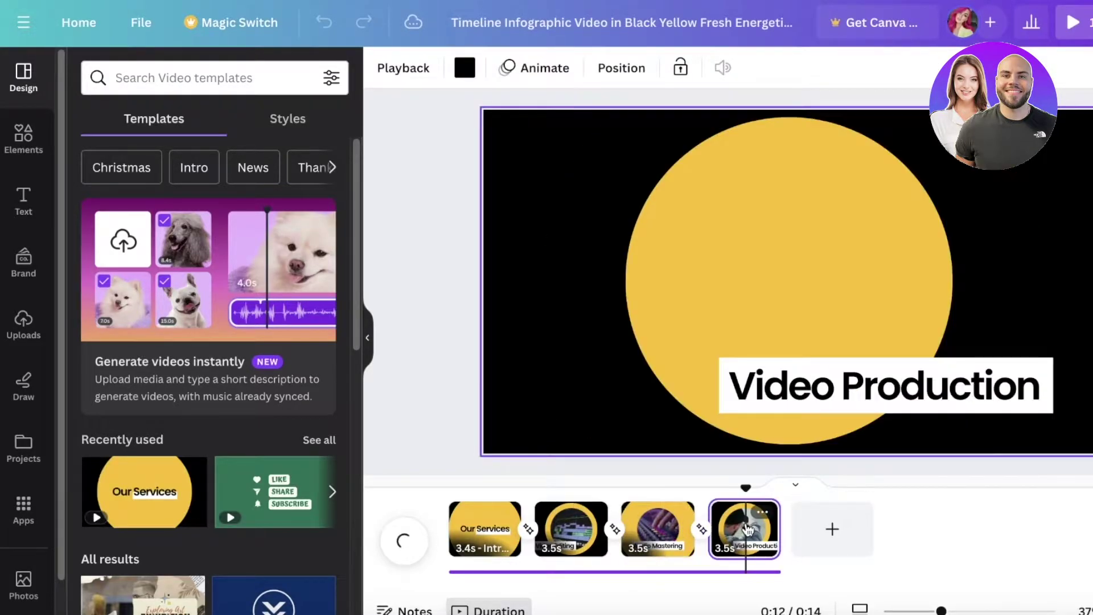
left_click(489, 531)
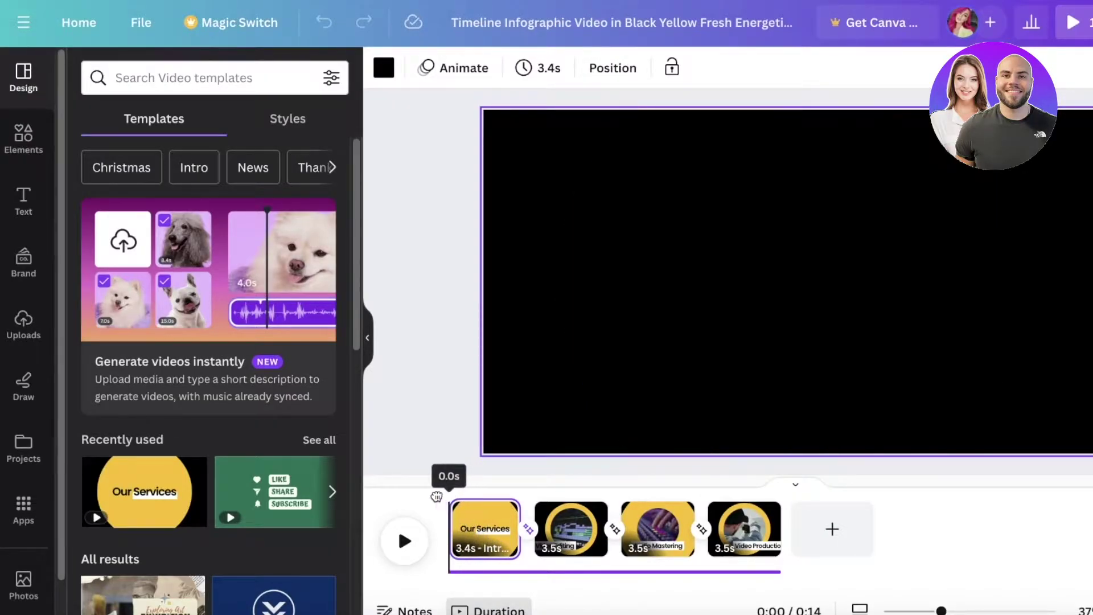
left_click(421, 537)
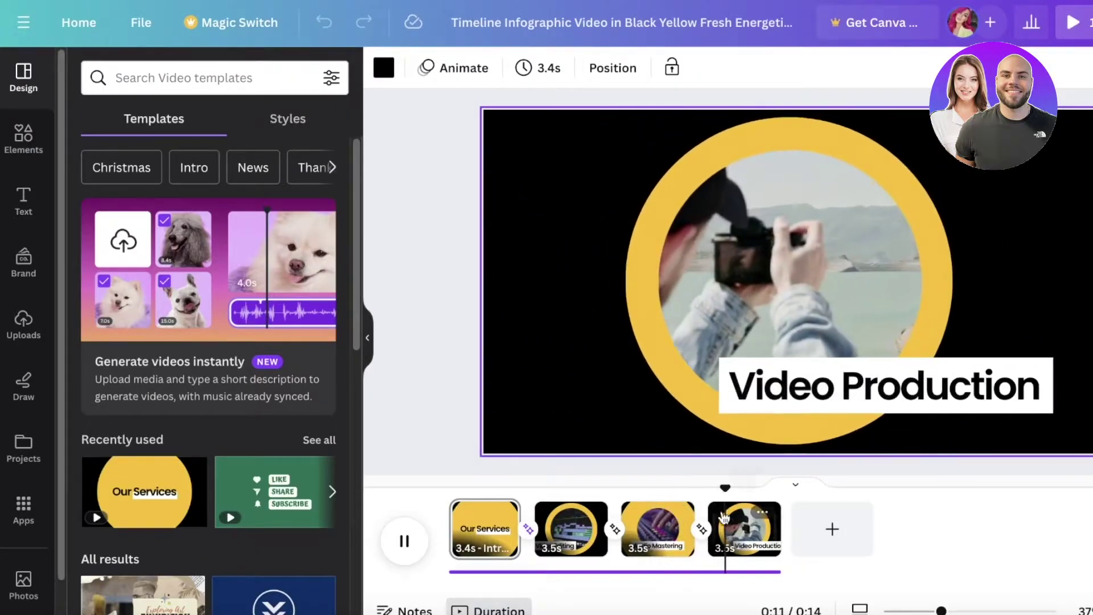
left_click(452, 488)
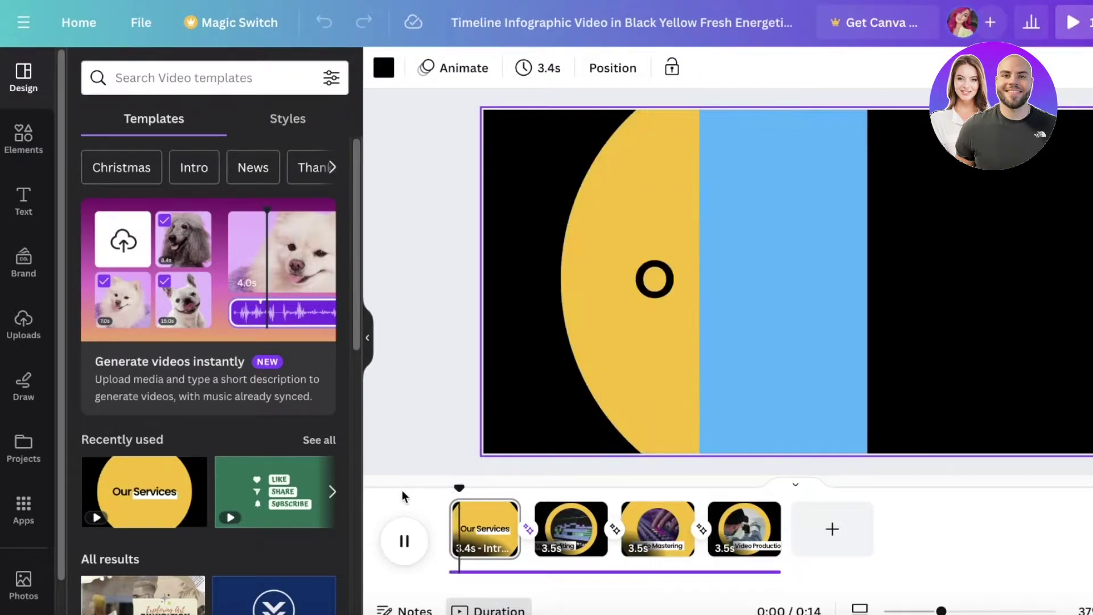
left_click(477, 533)
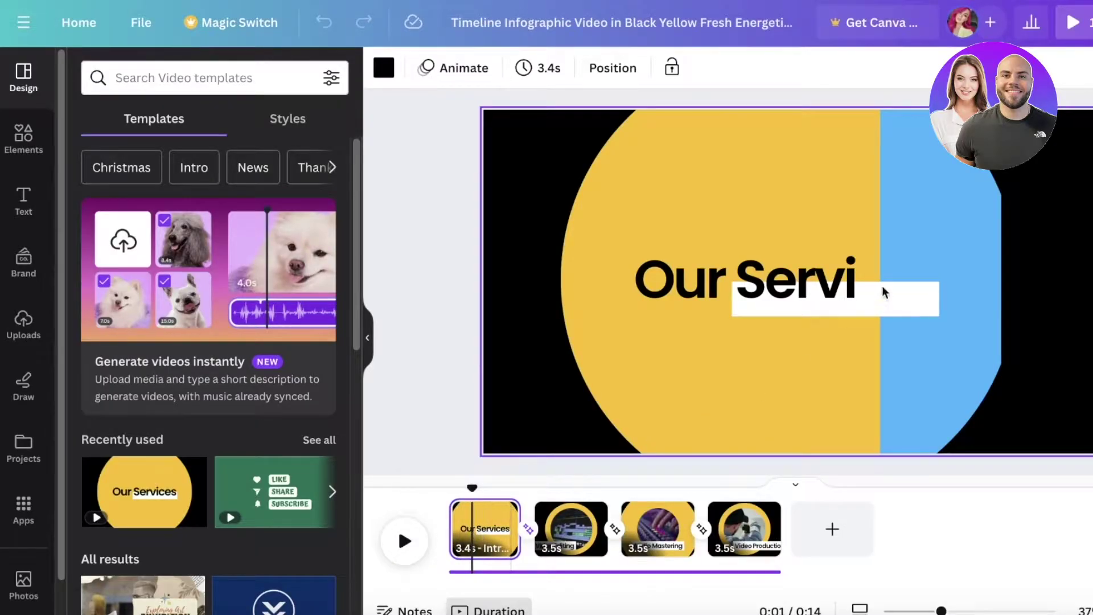
Replace the Our Services title with 'Handwashing Guidelines' and preview the intro.
left_click(404, 541)
left_click(896, 249)
left_click(854, 270)
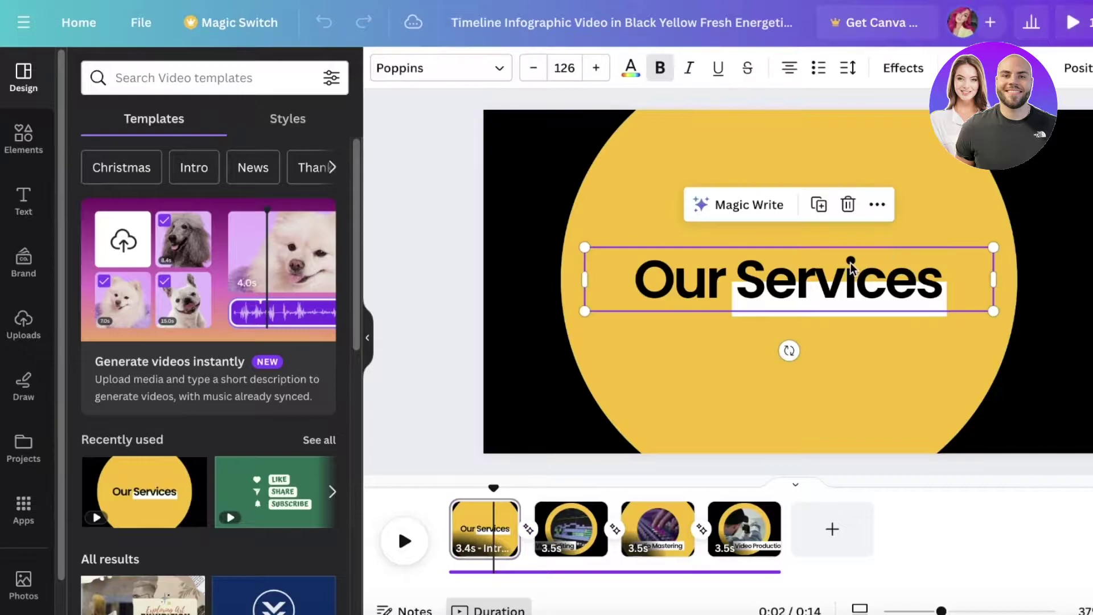
double_click(698, 292)
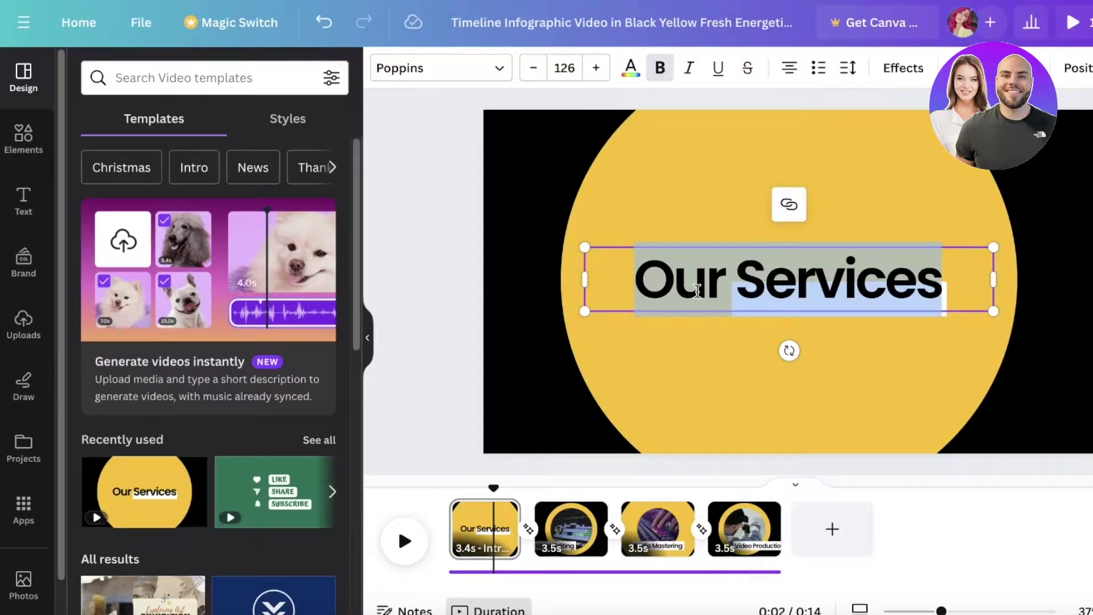
key("BackSpace")
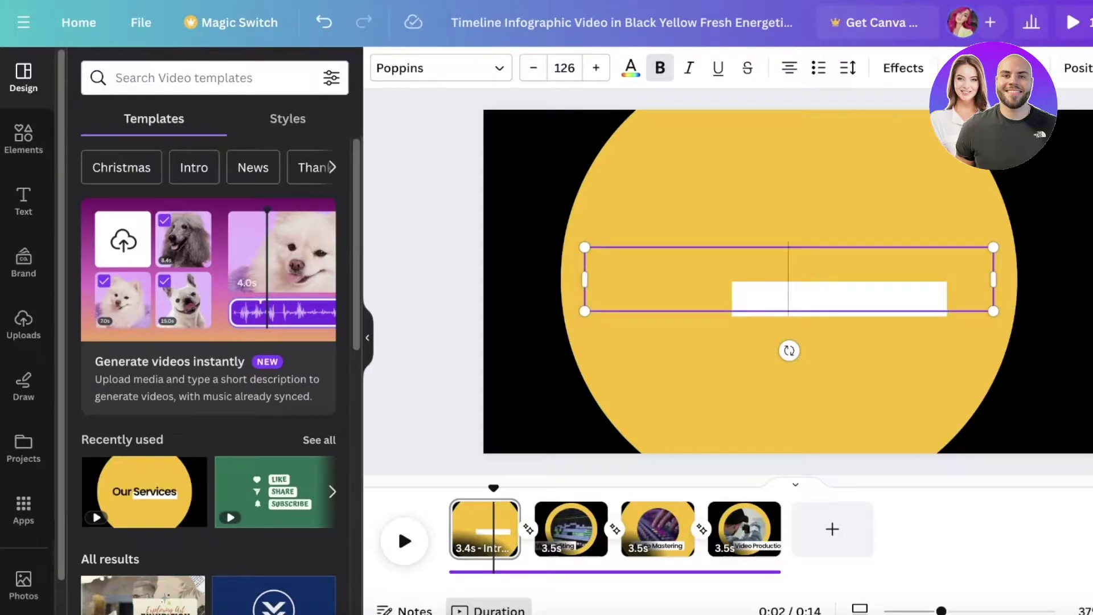
type("Handw")
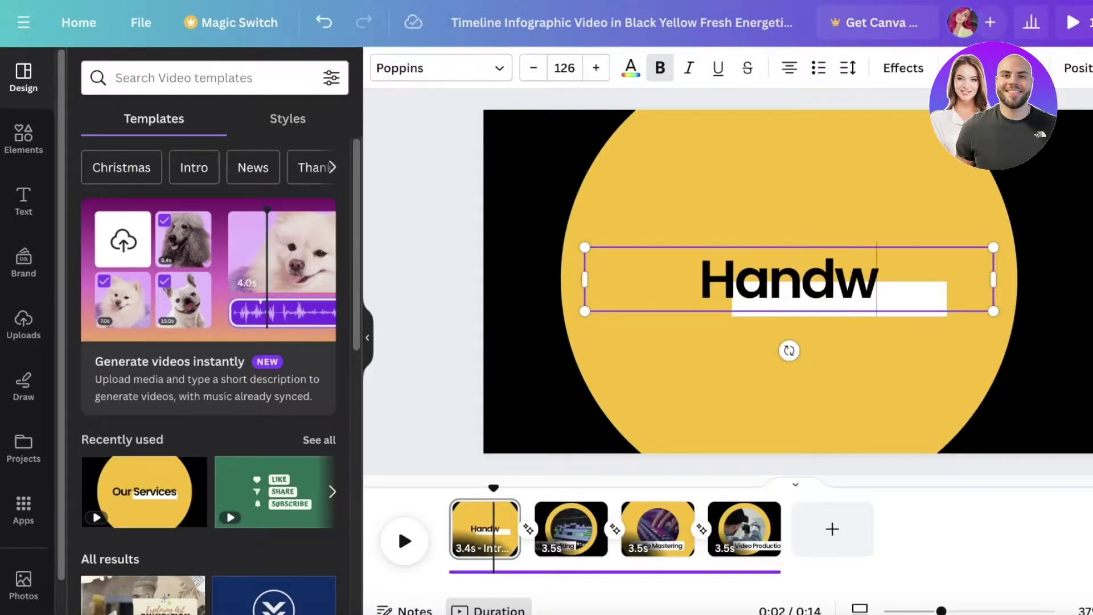
type("ashing Guidelines")
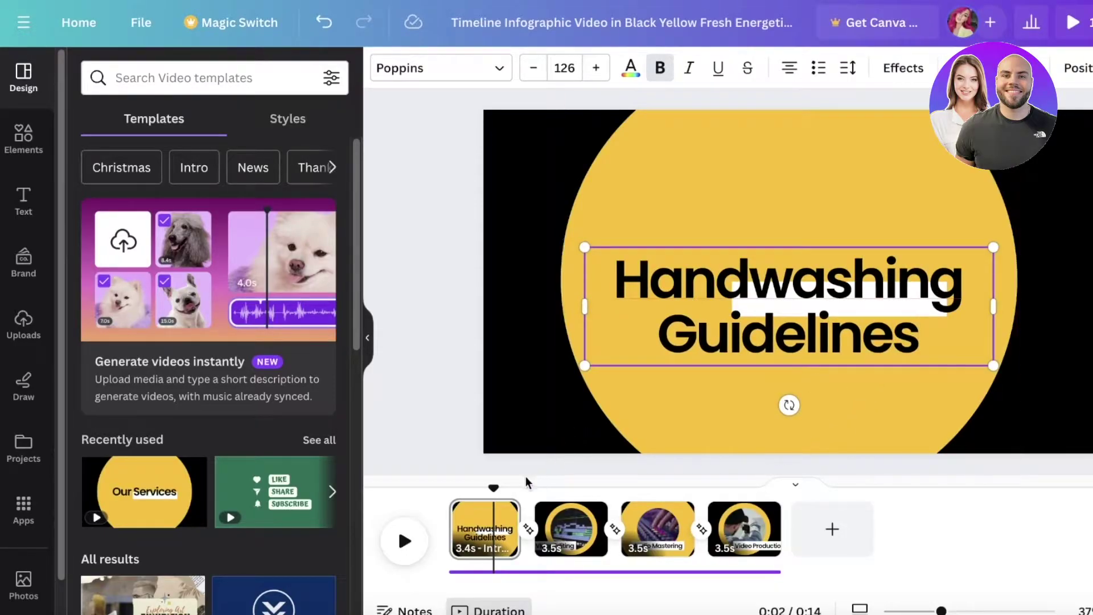
left_click(404, 541)
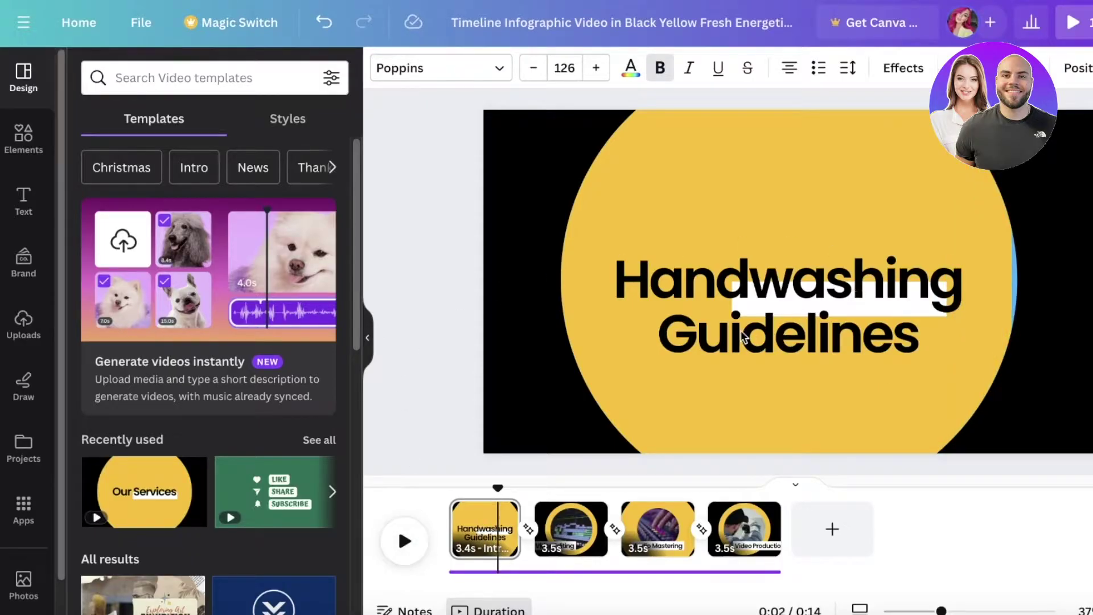
Resize the white highlight bar and position the title over it.
left_click(761, 313)
left_click(946, 250)
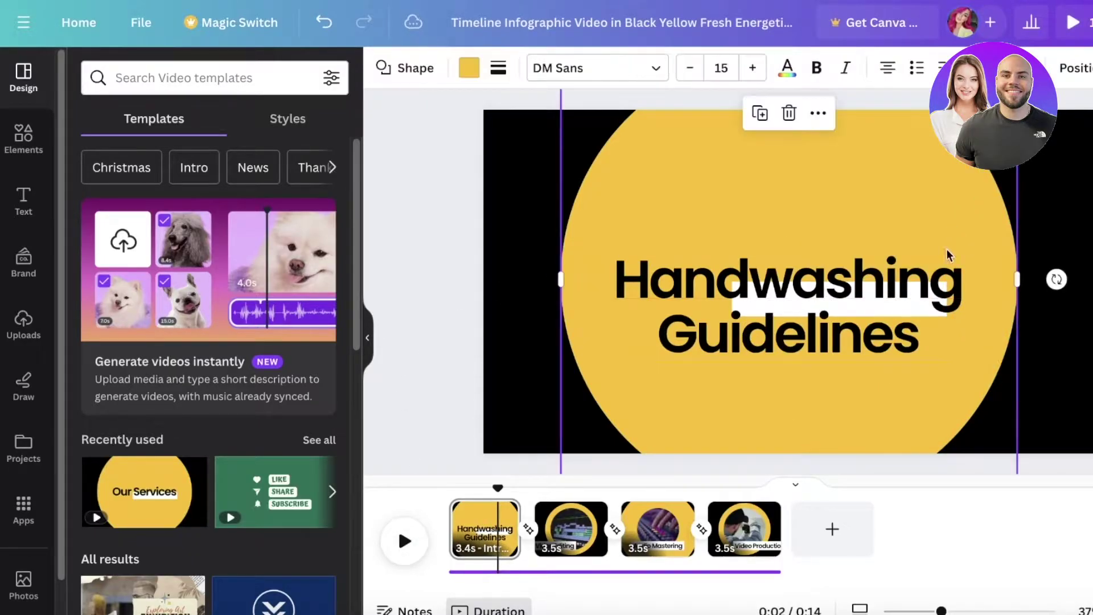
left_click(899, 308)
left_click(911, 308)
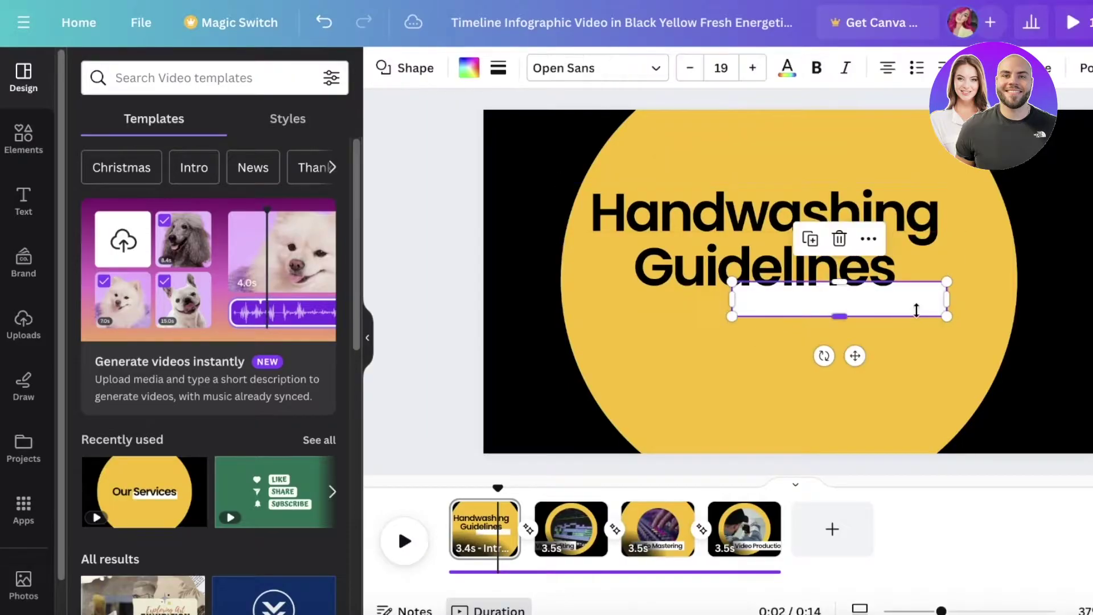
left_click_drag(727, 279, 678, 272)
left_click(678, 218)
left_click(865, 166)
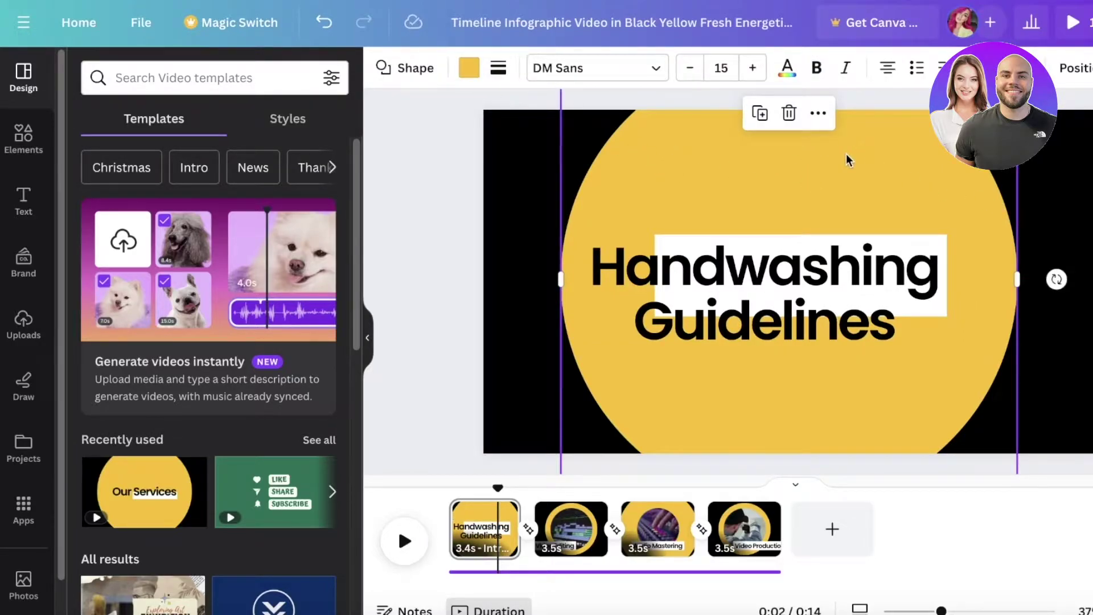
Make the intro circle light blue and extend the Video Editing page to 4.5 seconds.
left_click(473, 74)
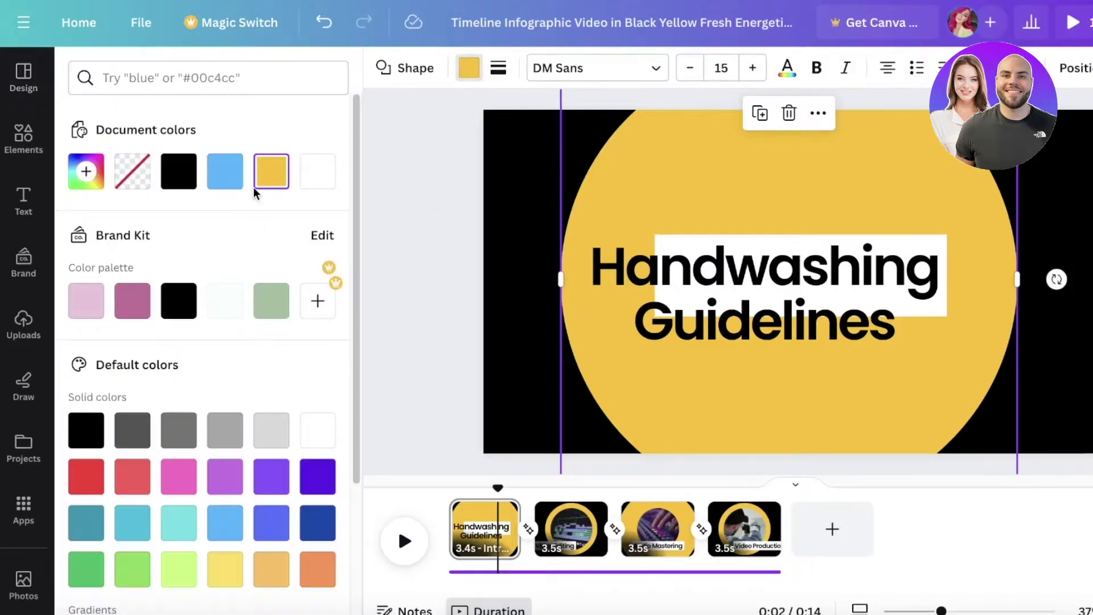
left_click(225, 171)
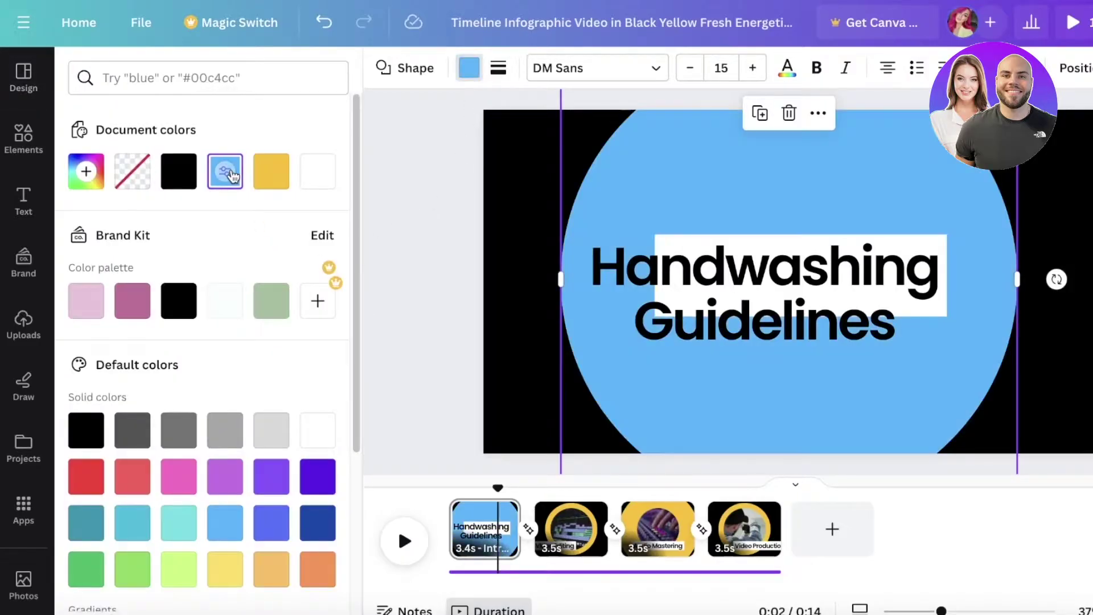
left_click(551, 509)
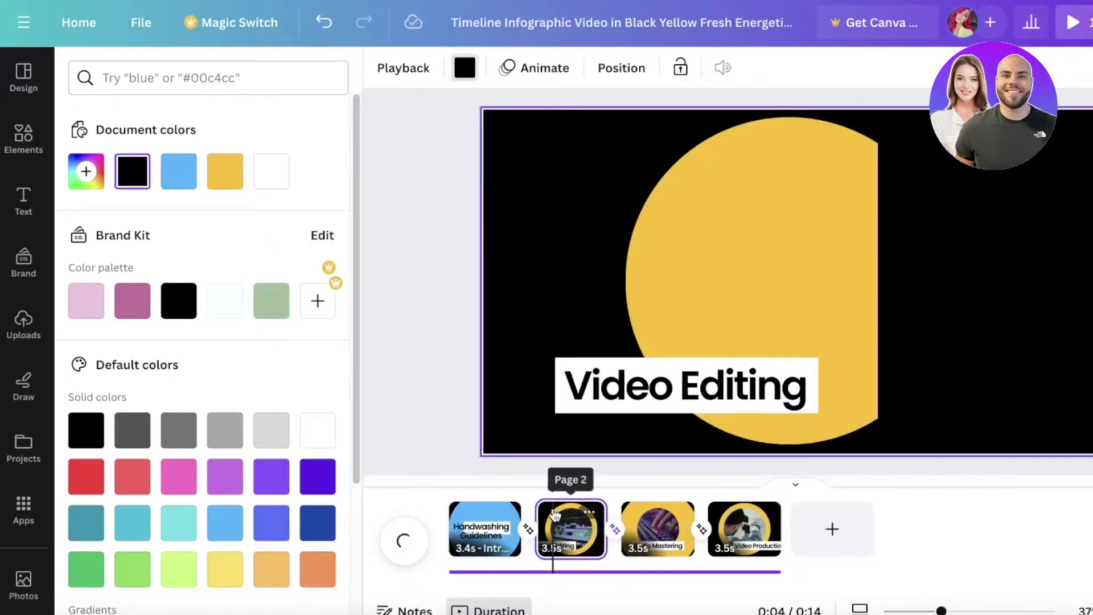
mouse_move(553, 494)
left_mouse_down()
mouse_move(608, 497)
mouse_move(535, 498)
mouse_move(627, 508)
mouse_move(541, 497)
mouse_move(614, 499)
mouse_move(559, 501)
left_mouse_up()
left_click(580, 514)
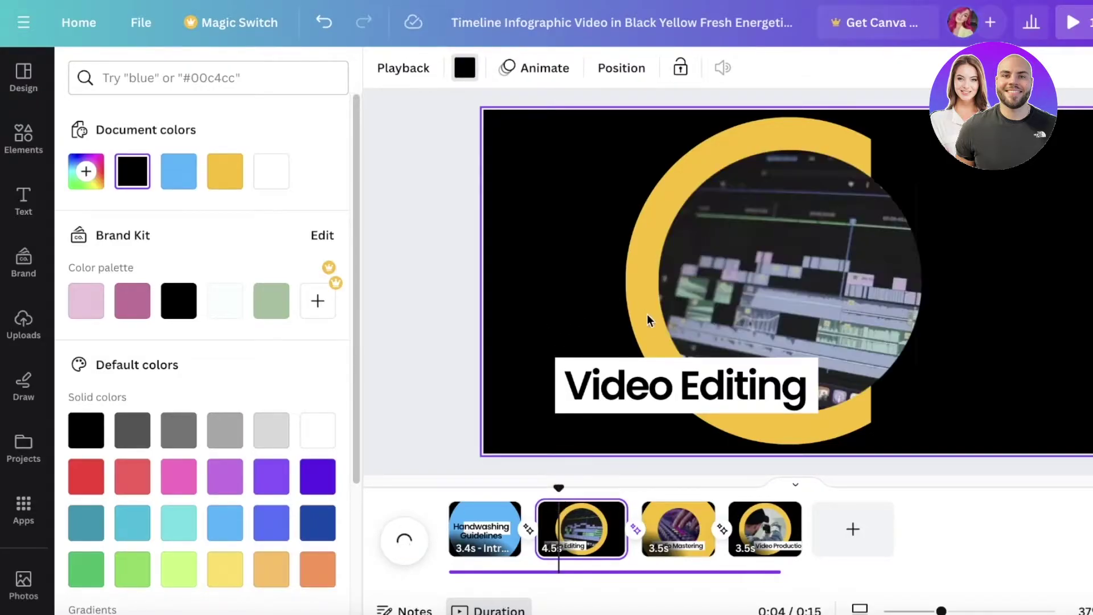
Delete the circle's video clip and change the caption to 'Handwashing' at font size 85.2.
left_click(838, 233)
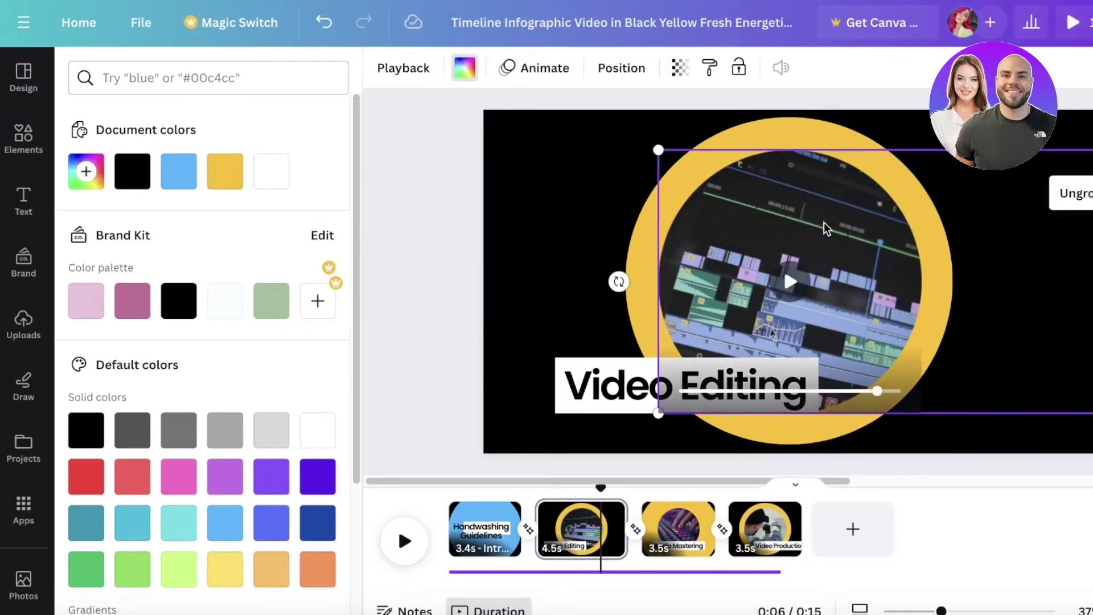
key("Delete")
left_click(744, 381)
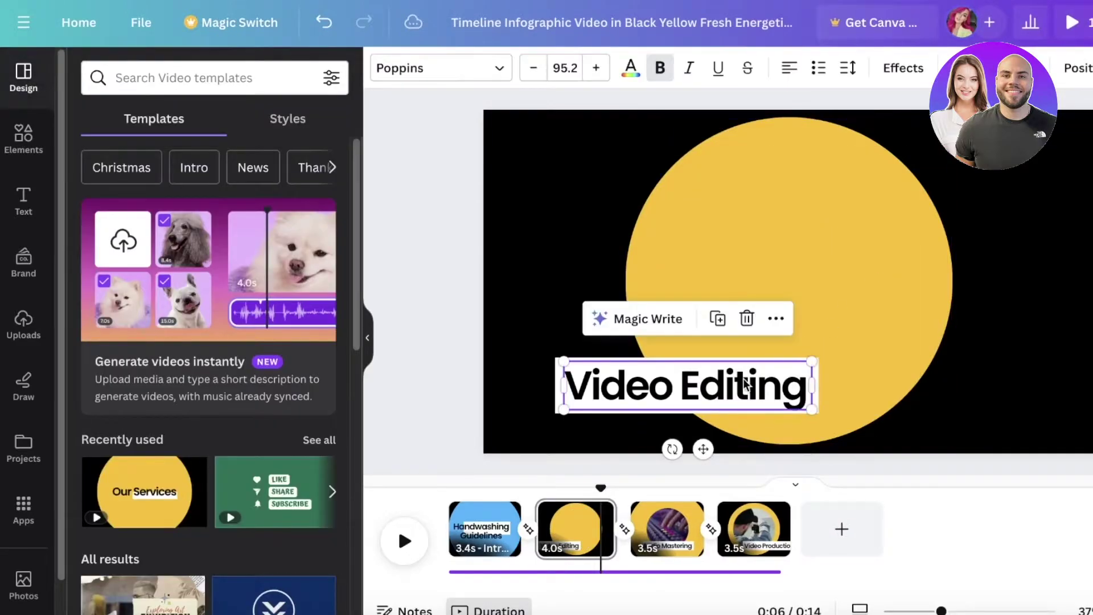
left_click(743, 380)
key("BackSpace")
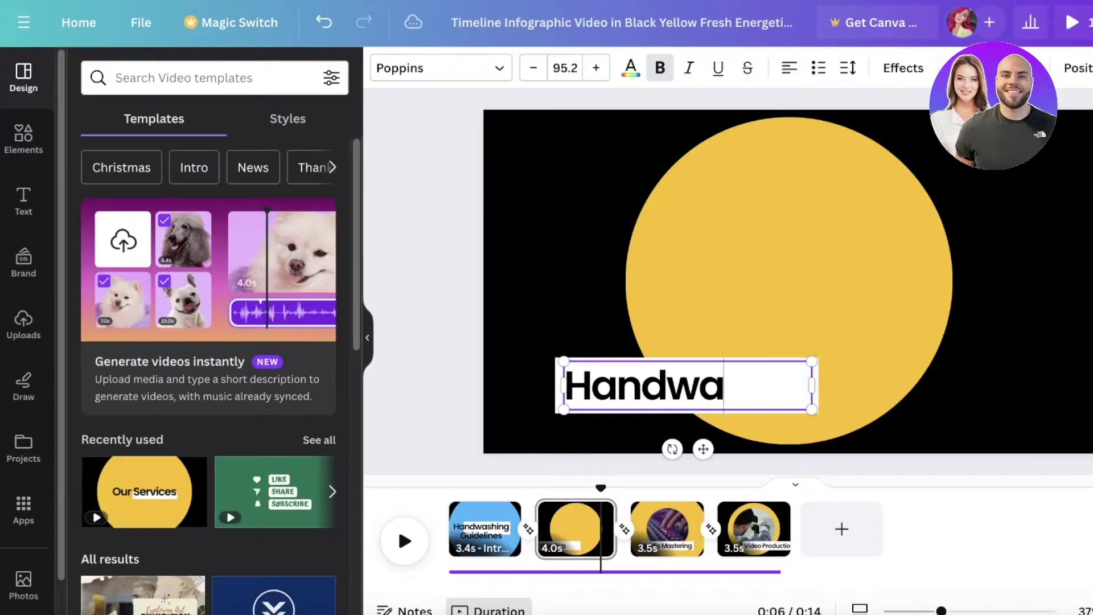
left_click(531, 71)
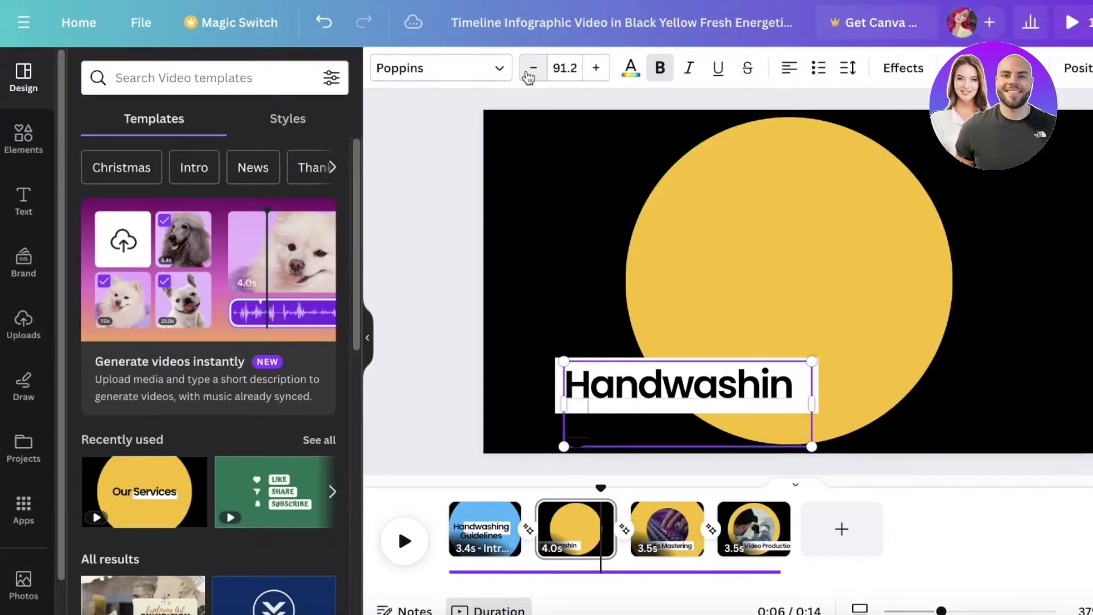
left_click(531, 71)
left_click(530, 73)
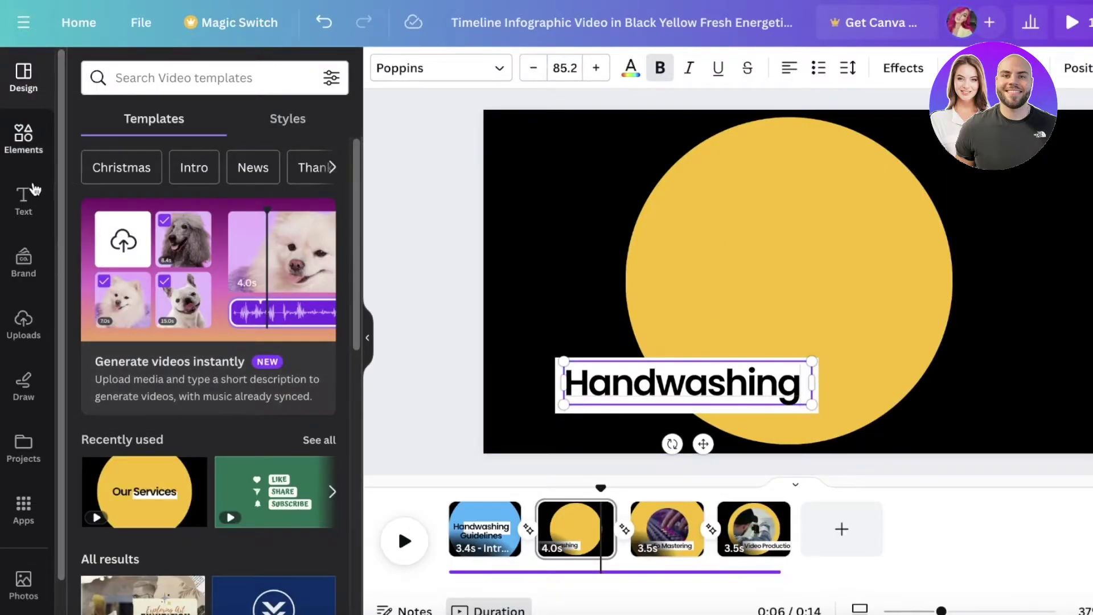
left_click(21, 135)
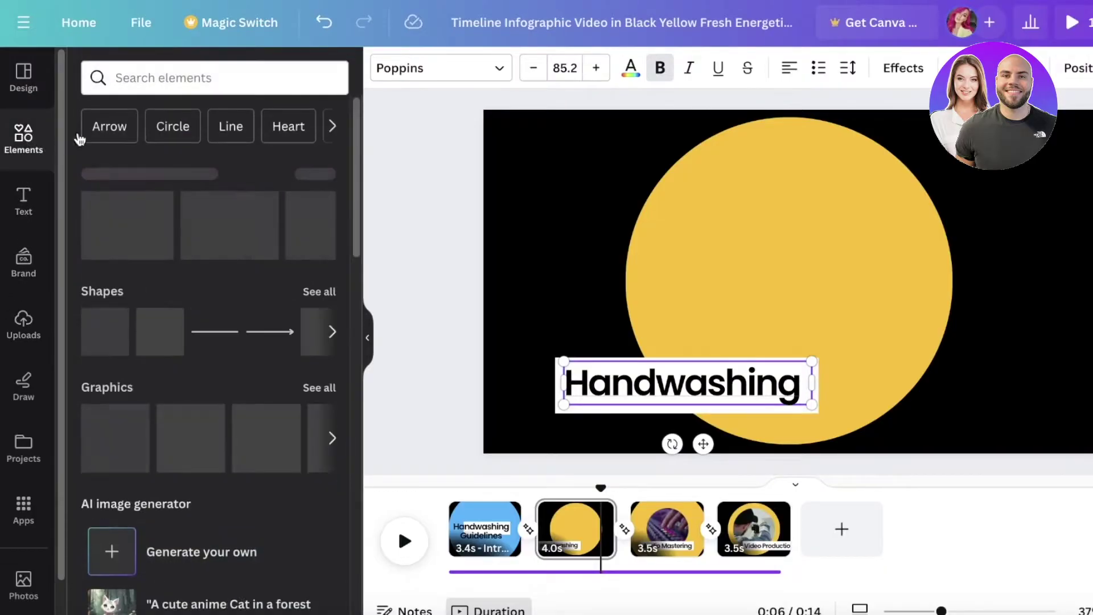
Search elements for 'handwashing' and place the soap-bottle video clip on the slide's right side.
left_click(186, 77)
type("hand")
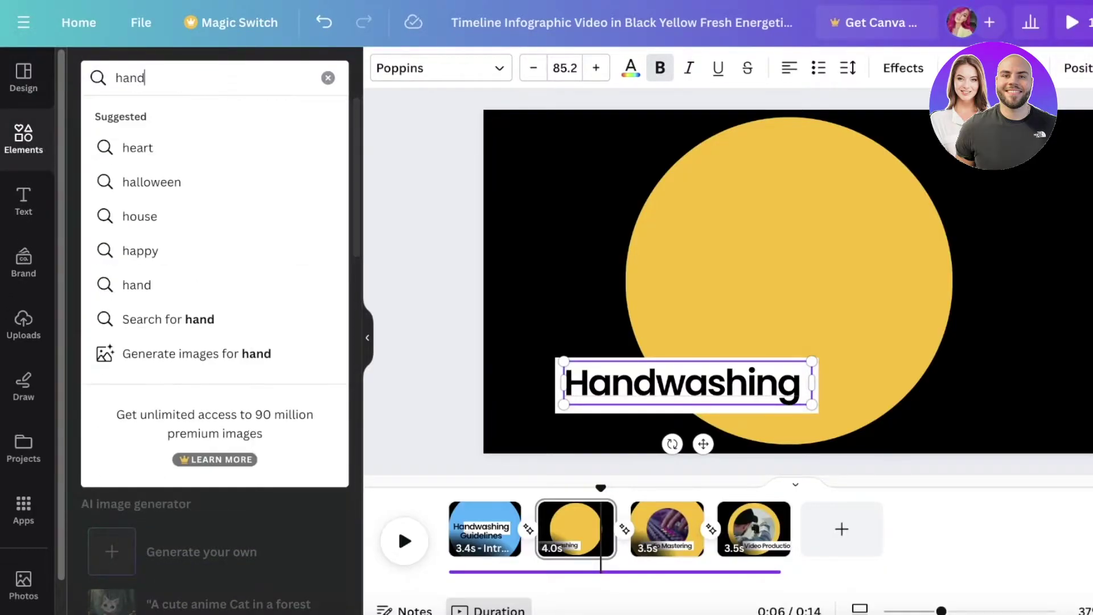
type("washing")
key("Return")
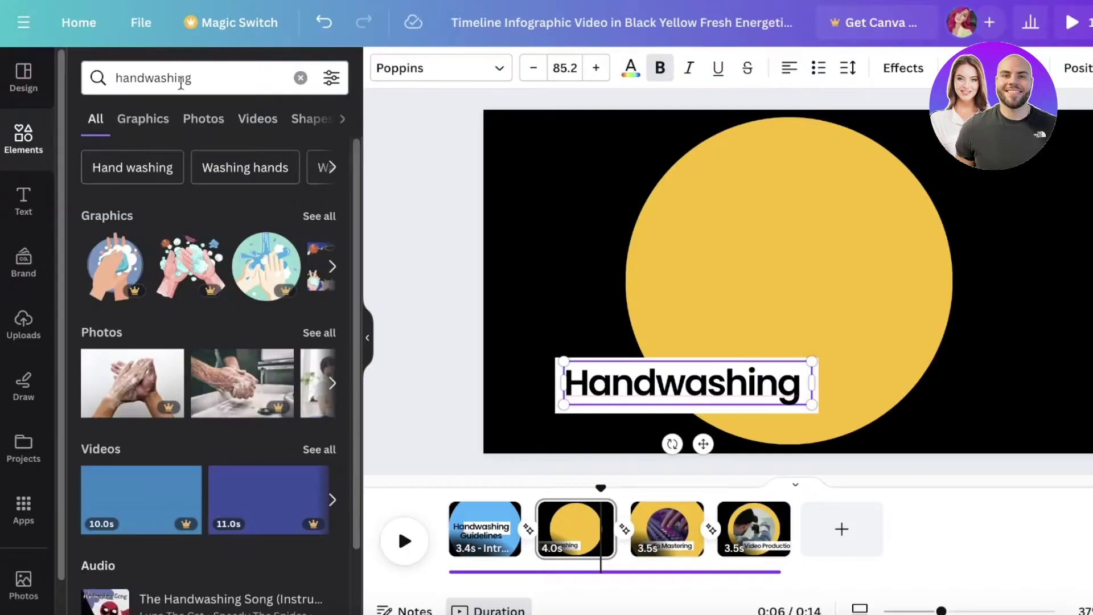
left_click(317, 449)
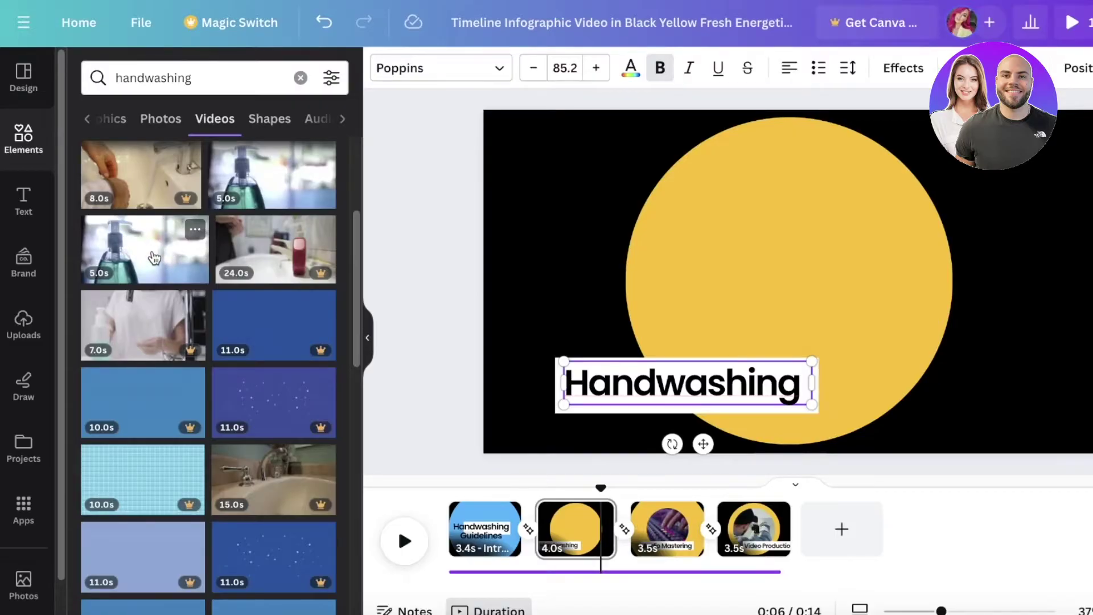
left_click(154, 258)
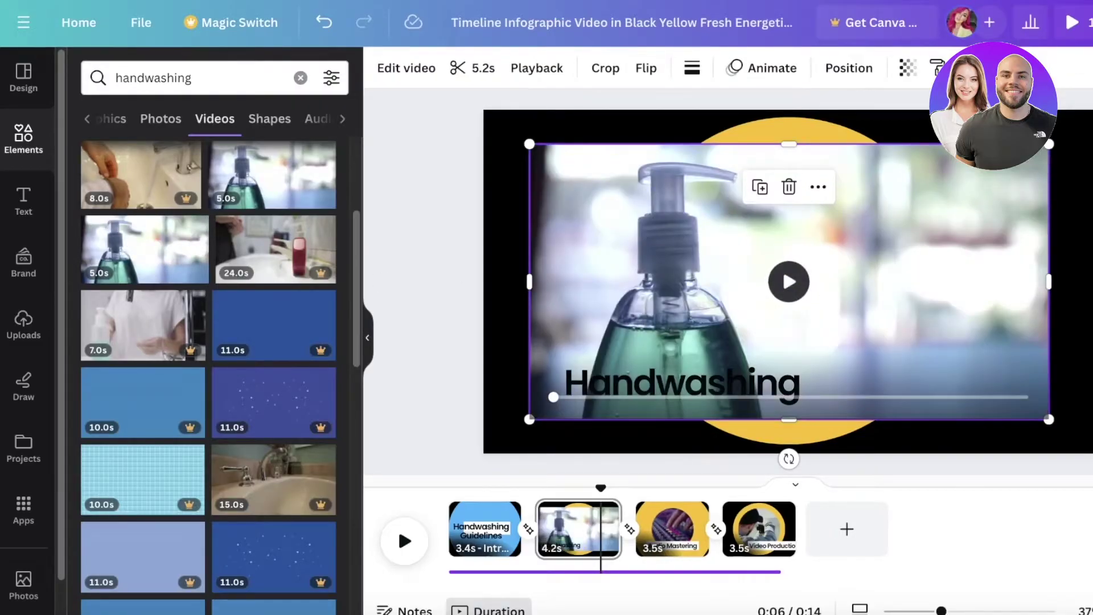
left_click_drag(789, 282, 1071, 288)
left_click(17, 142)
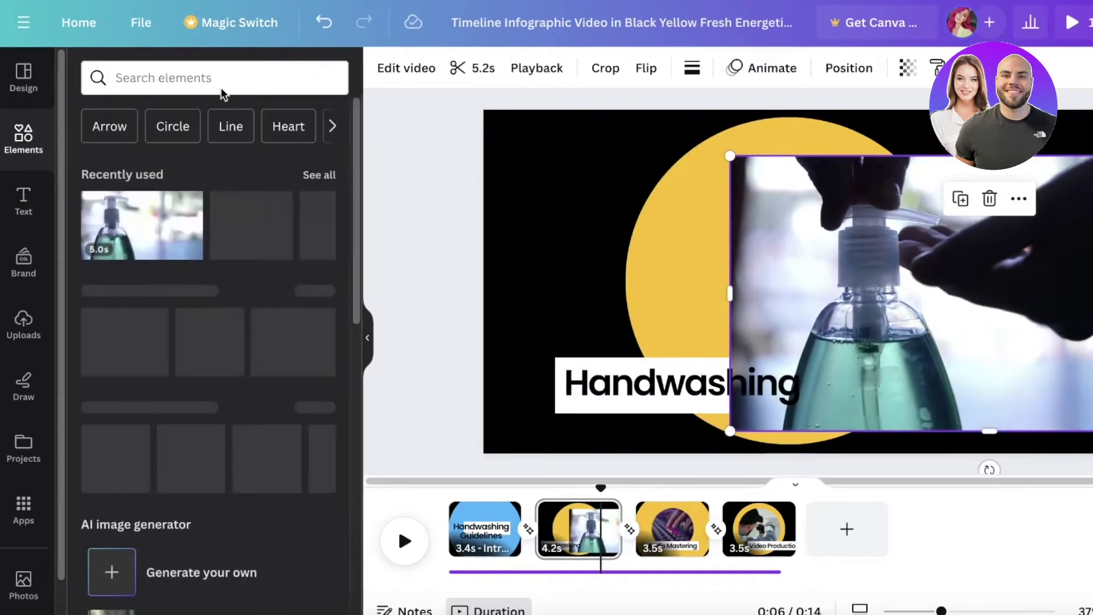
left_click(222, 91)
left_click(361, 285)
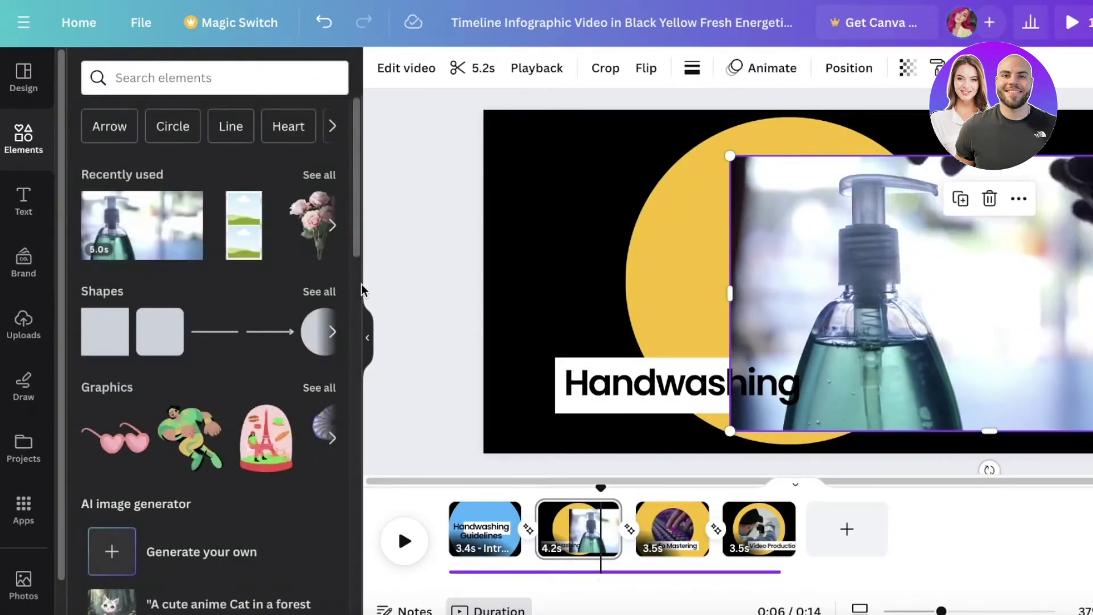
scroll(169, 313, "down", 6)
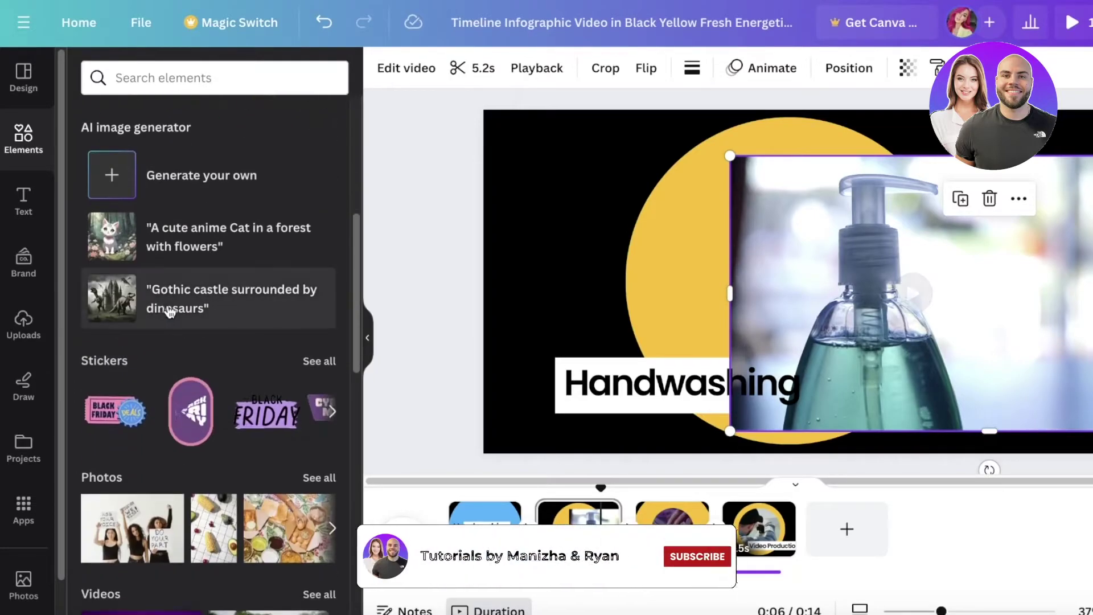
scroll(170, 312, "down", 15)
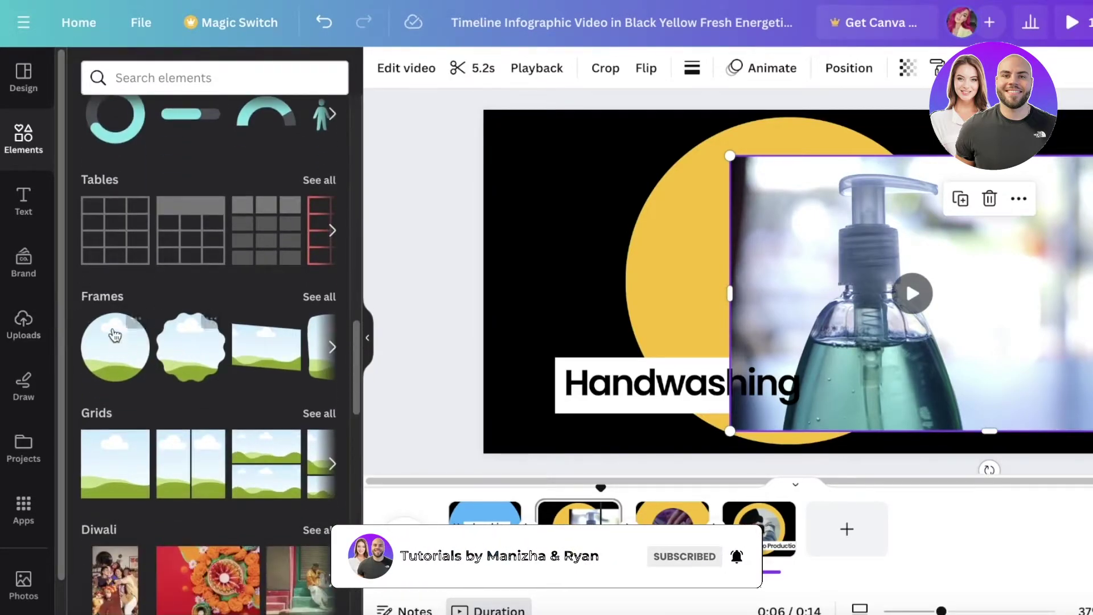
Add a circle frame and size it to fill the yellow circle.
left_click_drag(120, 351, 660, 285)
left_click_drag(808, 272, 908, 434)
left_click_drag(718, 276, 733, 262)
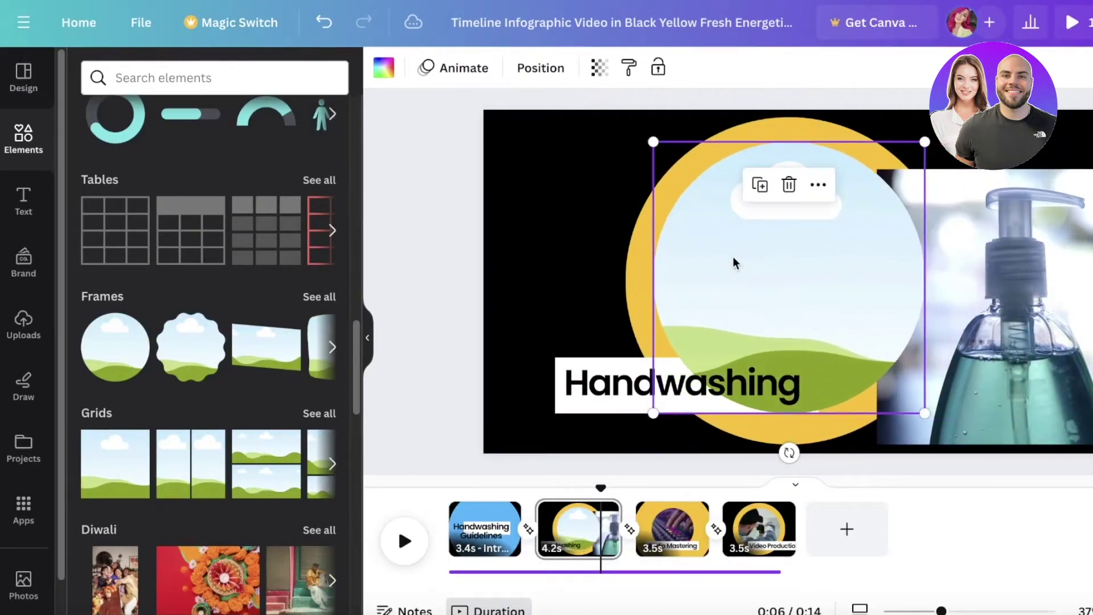
Send the frame behind the Handwashing caption and drop the soap video into it.
right_click(733, 259)
mouse_move(764, 393)
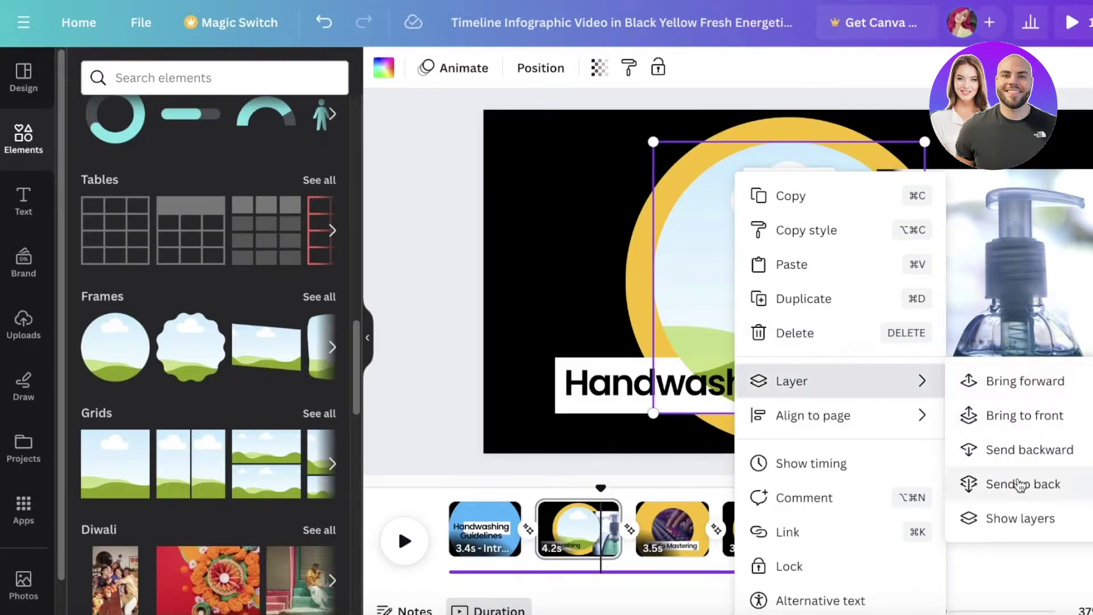
left_click(1011, 450)
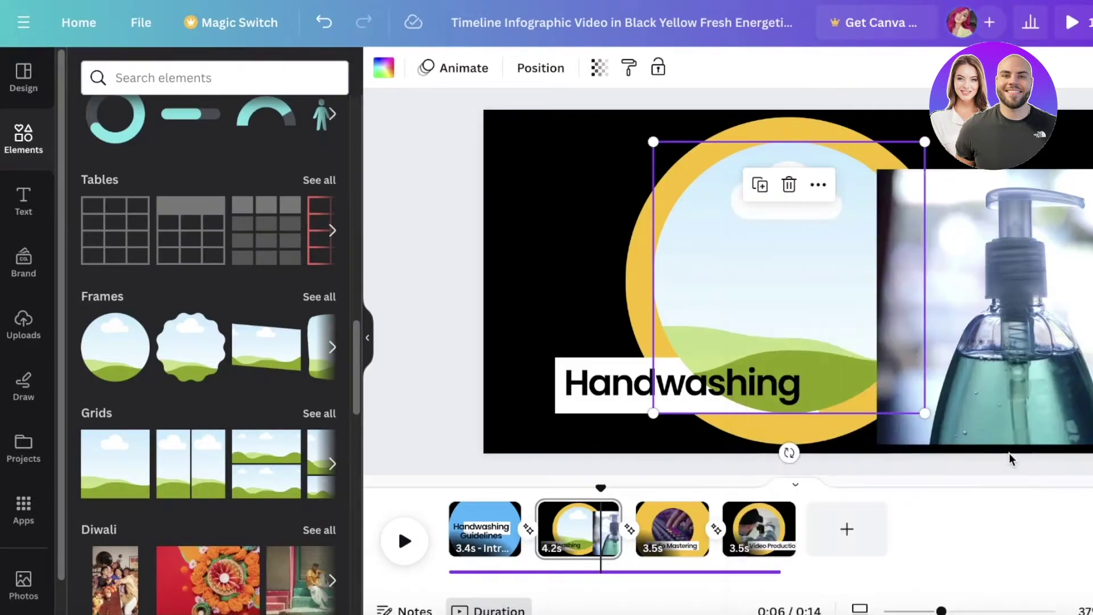
right_click(818, 276)
mouse_move(913, 391)
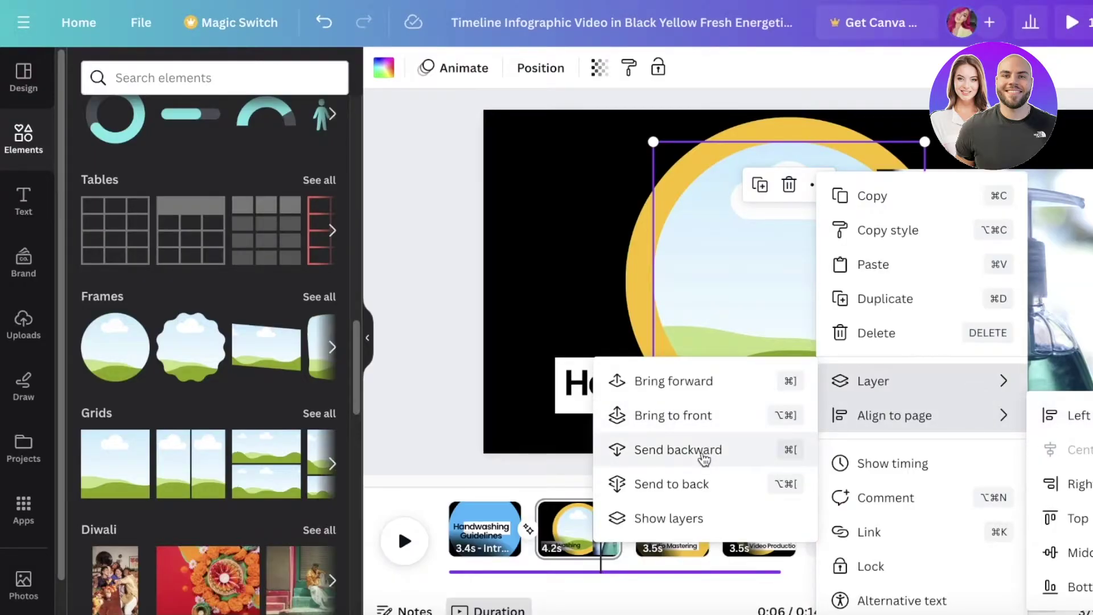
left_click(704, 450)
left_click_drag(837, 307, 790, 278)
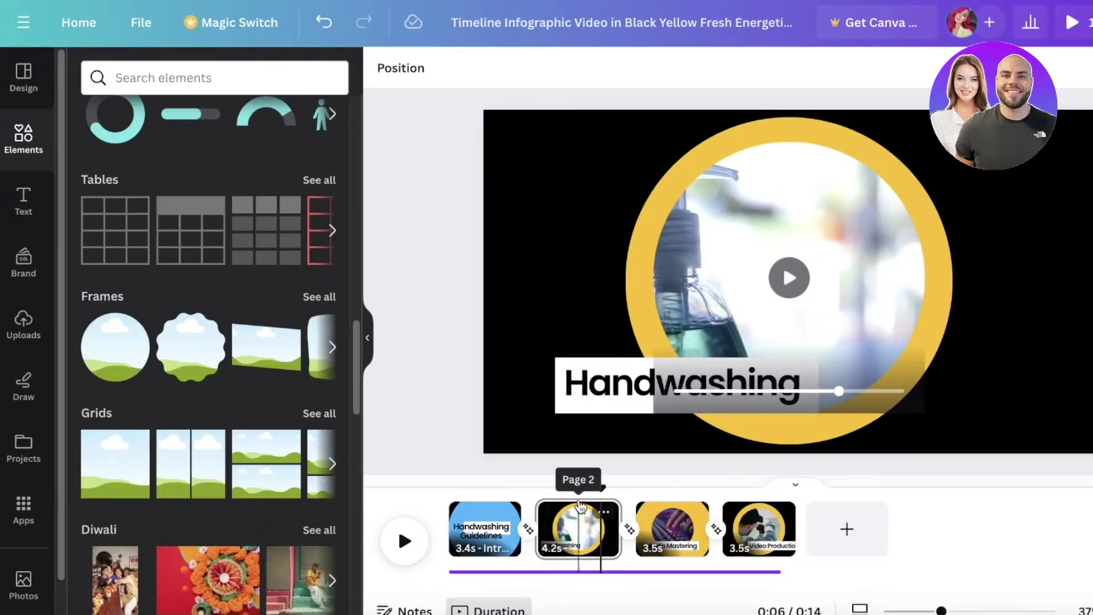
Give the framed soap video a Wipe animation that plays on enter only.
left_click(529, 483)
left_click(421, 559)
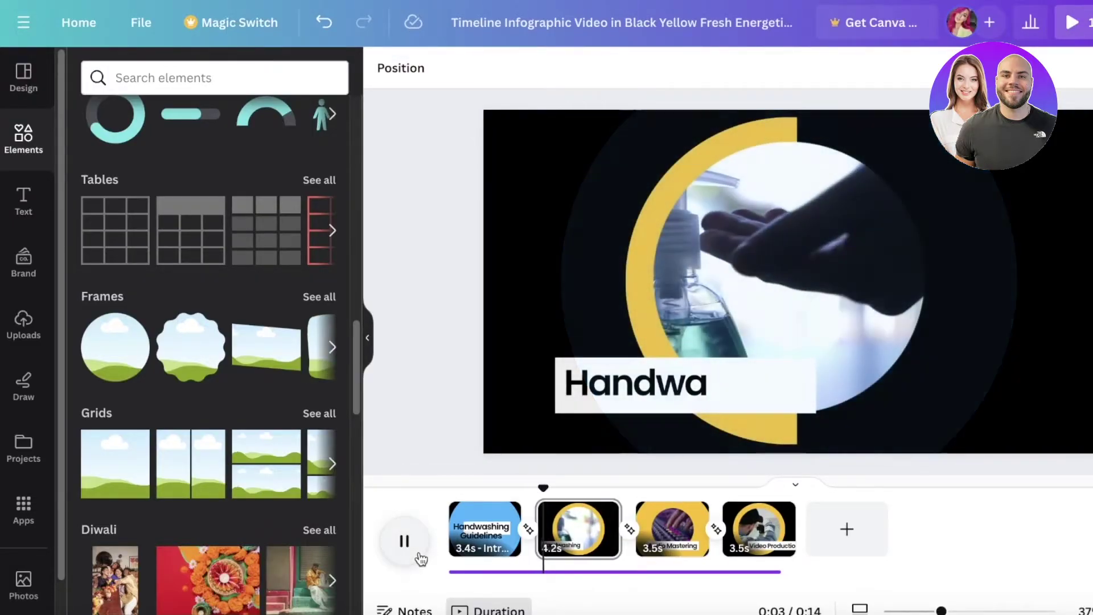
left_click(418, 558)
left_click(801, 233)
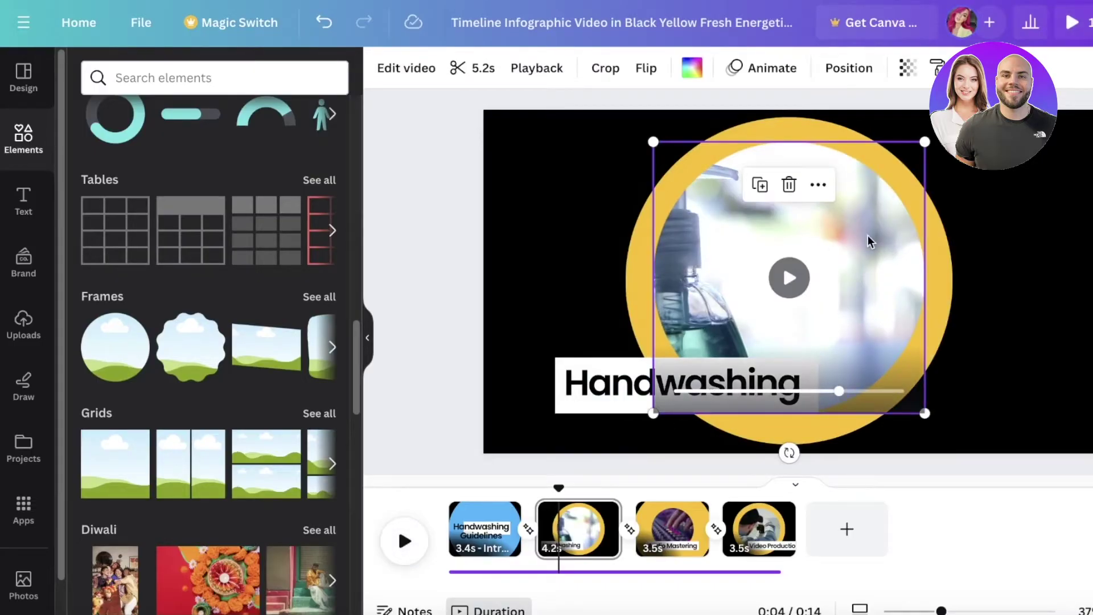
left_click(740, 68)
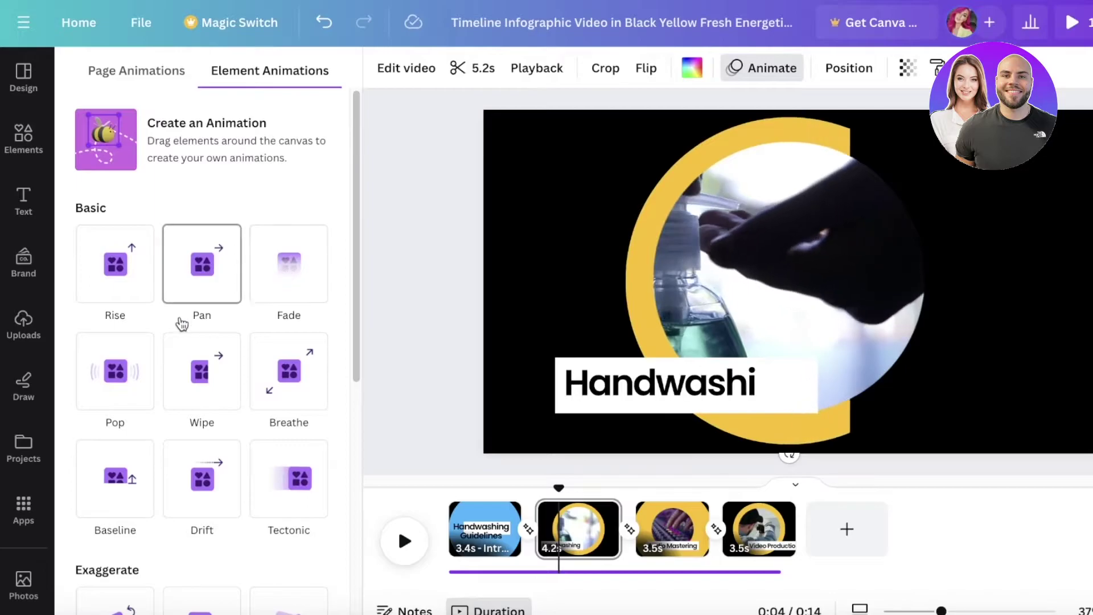
scroll(241, 421, "down", 4)
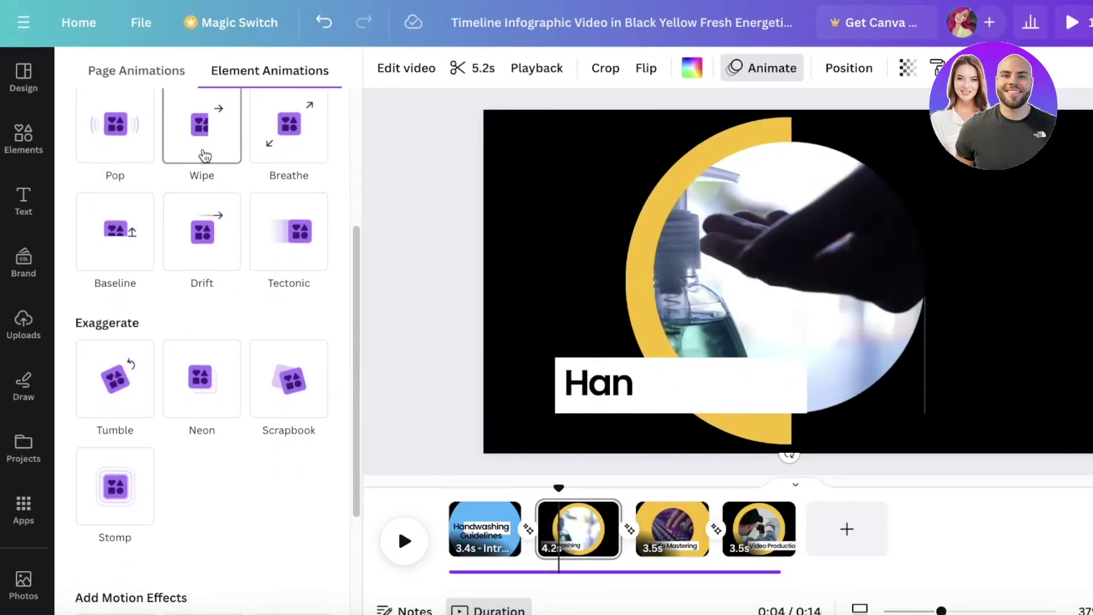
left_click(195, 158)
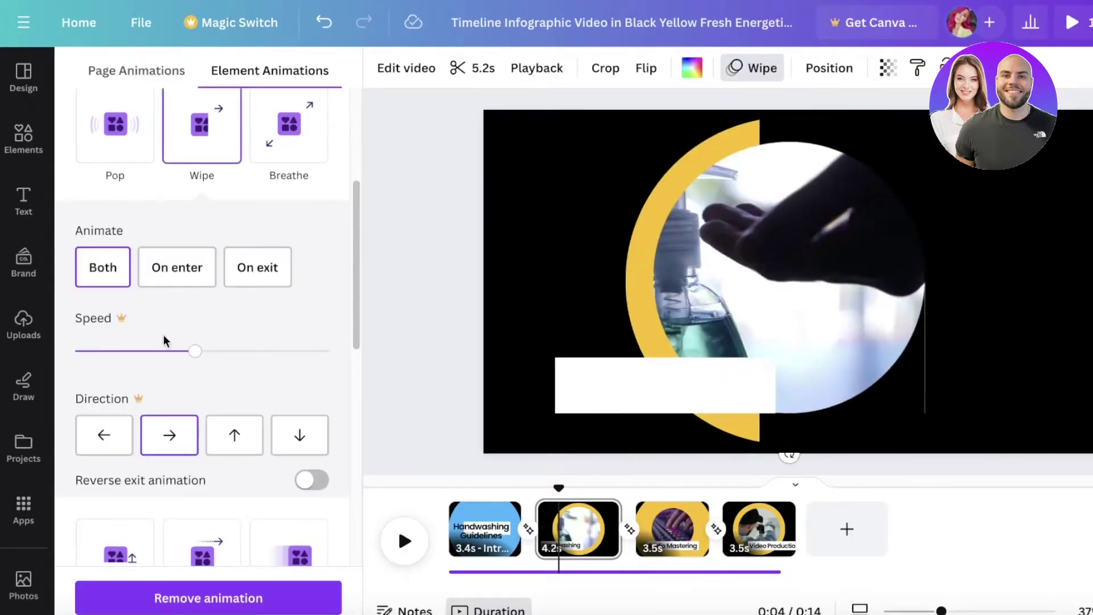
left_click(256, 358)
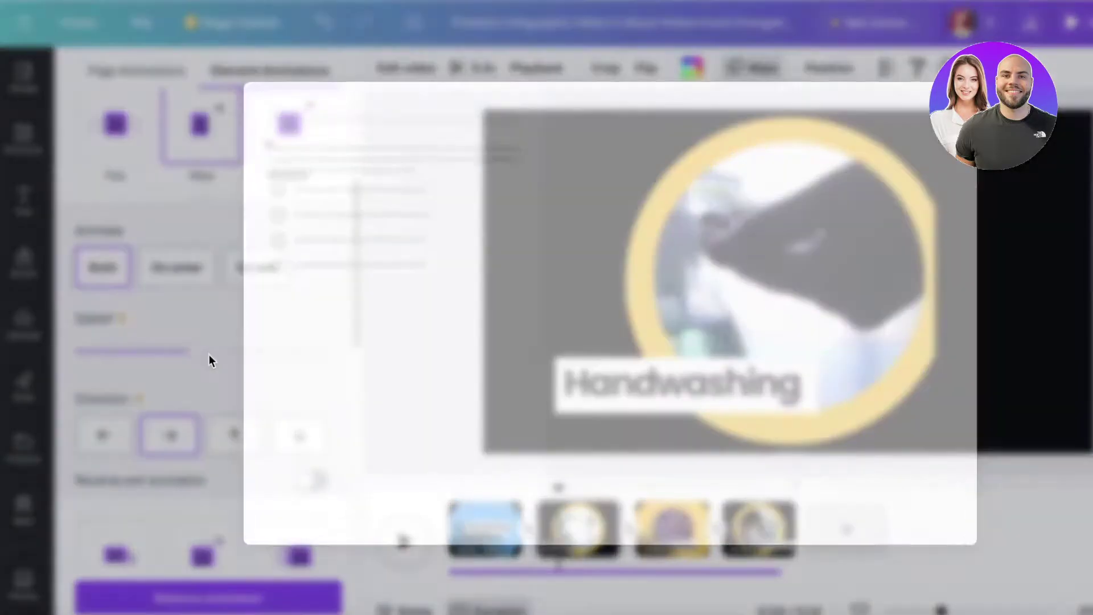
left_click(107, 363)
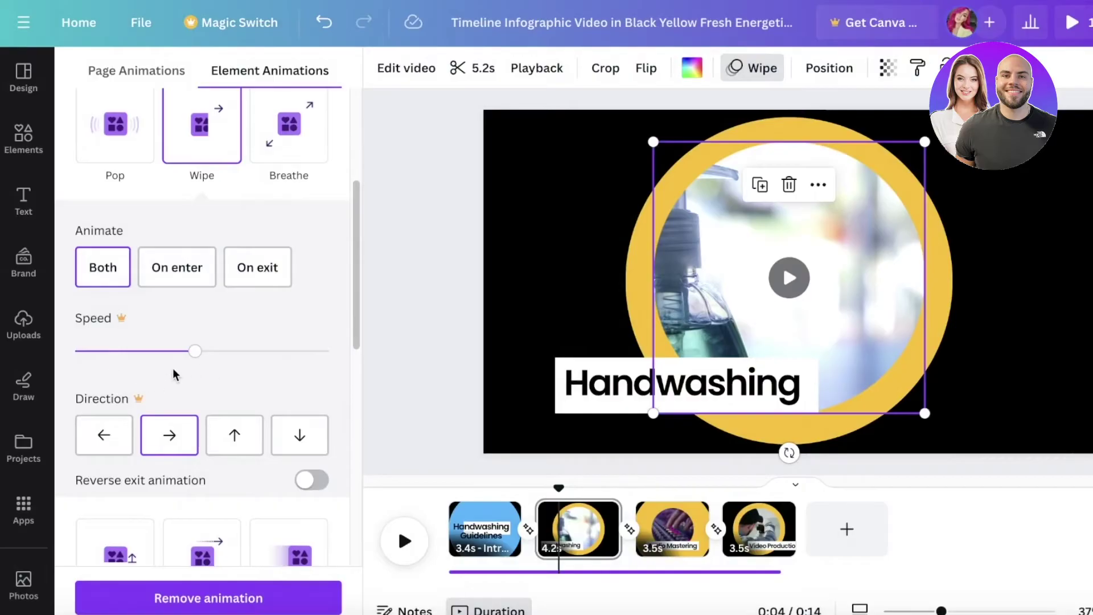
left_click(180, 266)
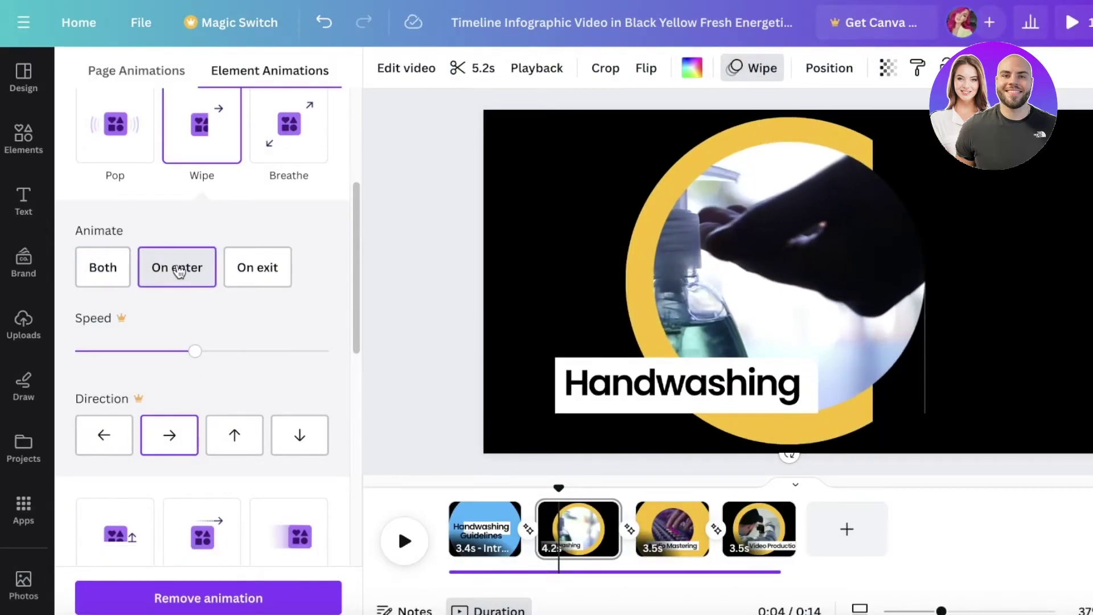
left_click(456, 369)
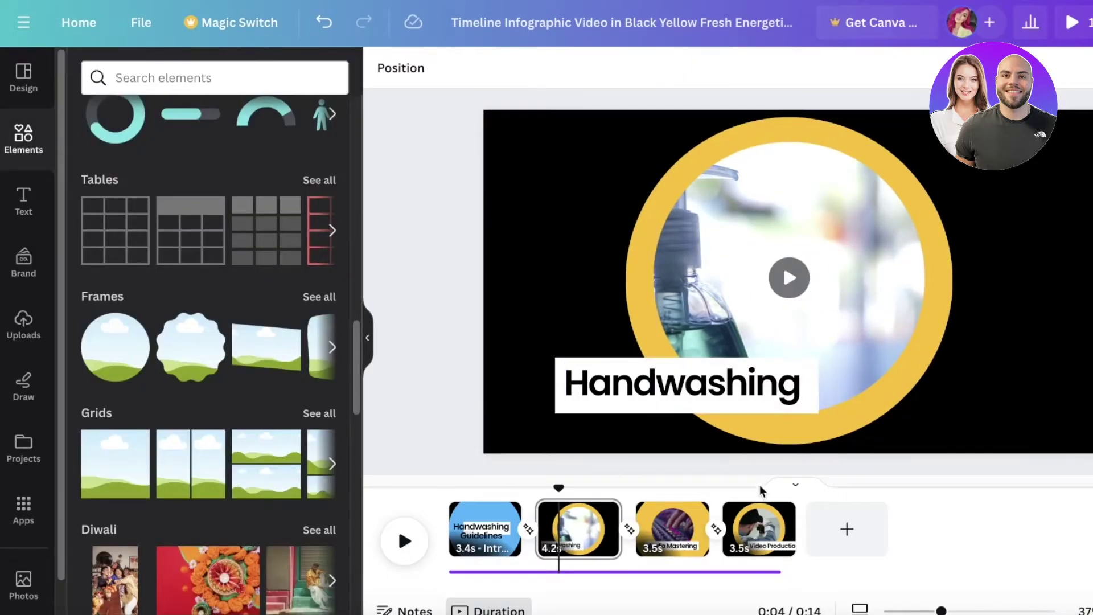
Remove the video from the Audio Mastering page and delete that page.
left_click(660, 520)
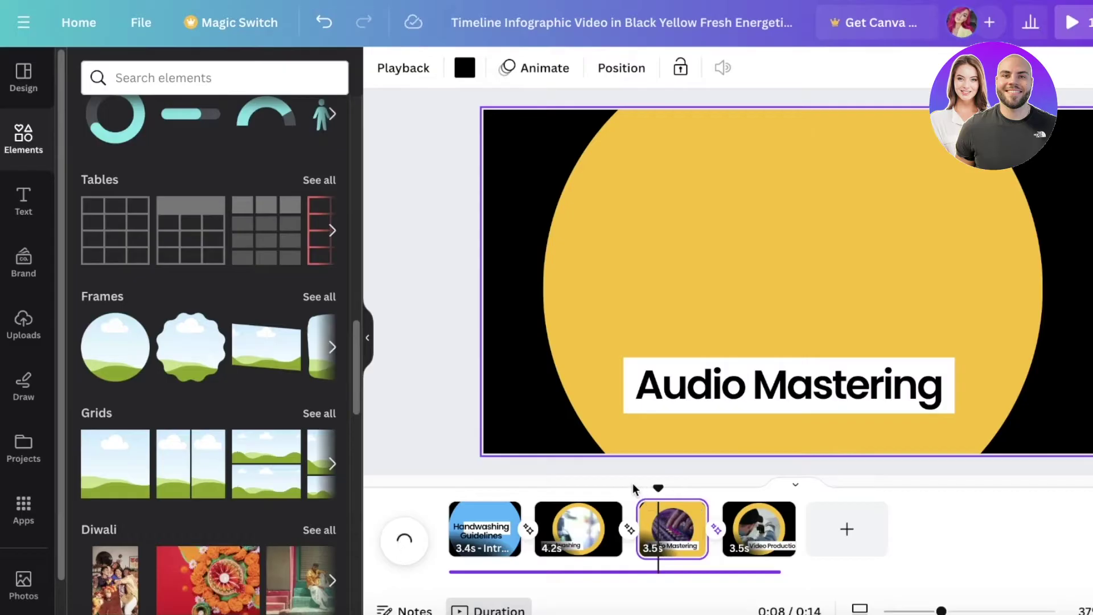
left_click(696, 263)
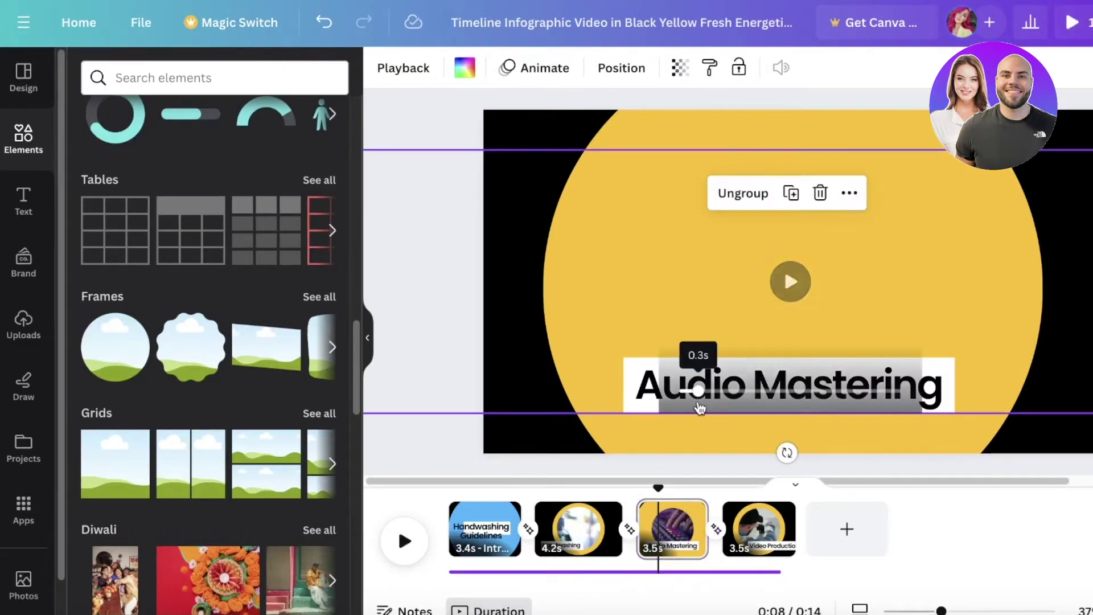
left_click(665, 538)
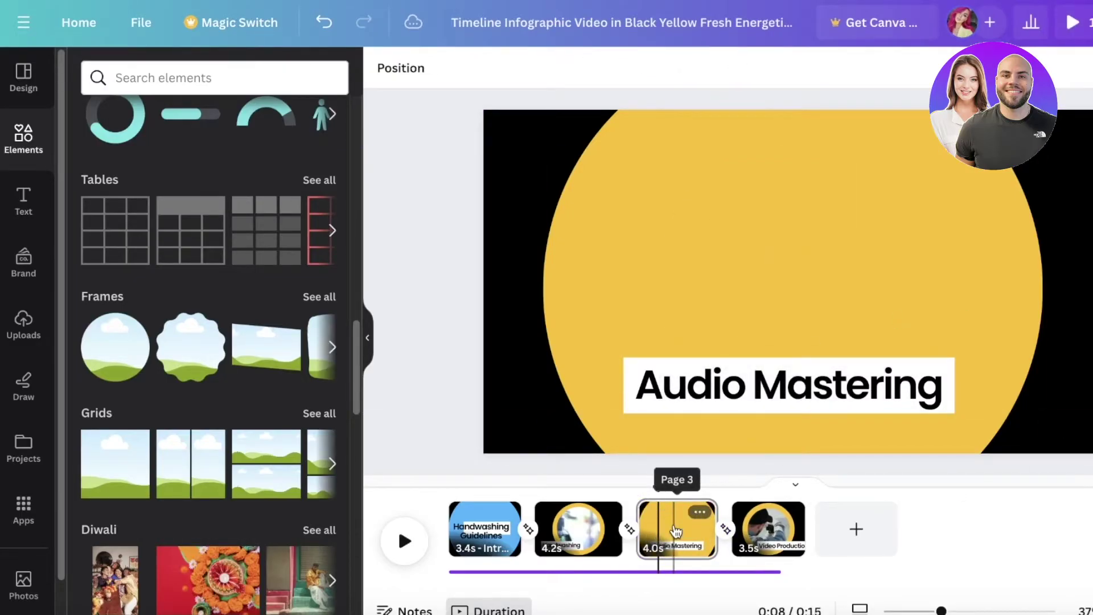
left_click(700, 514)
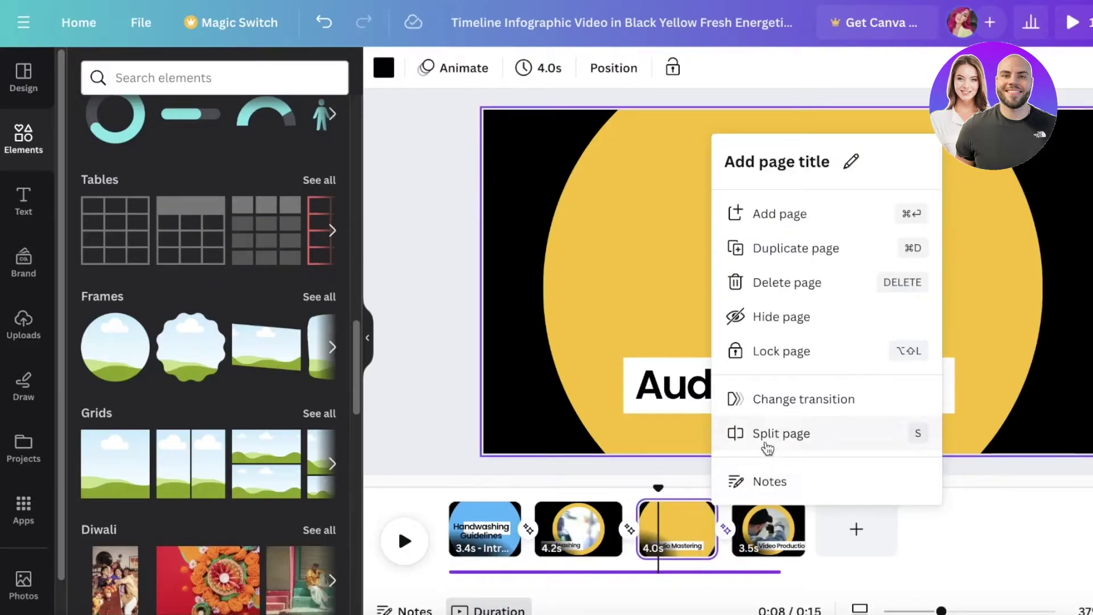
left_click(777, 285)
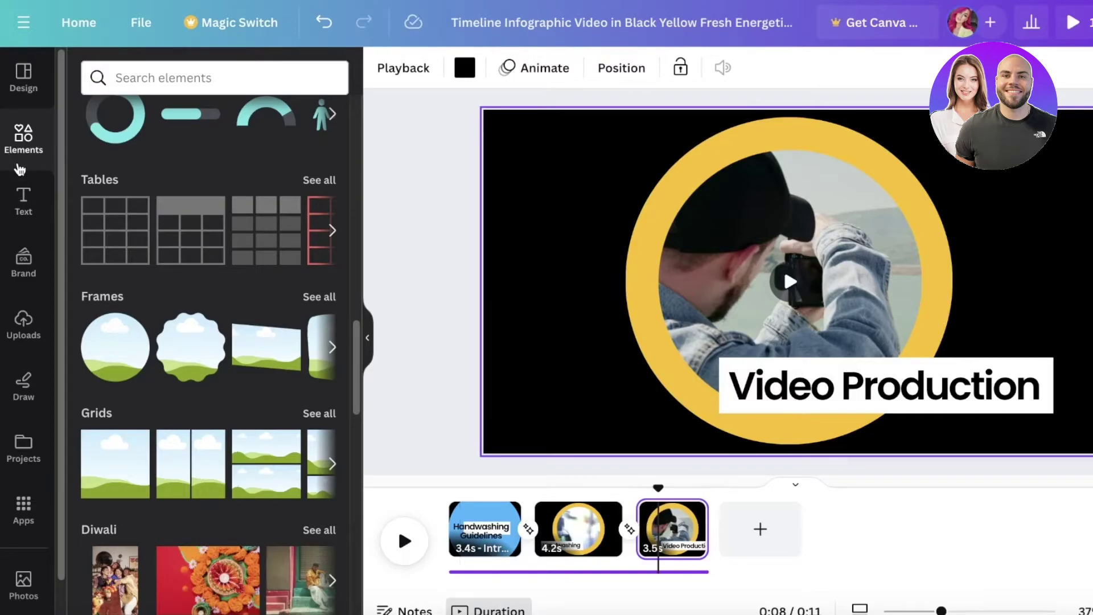
Recolour the yellow ring on the Handwashing page to the light-blue document swatch.
left_click(578, 529)
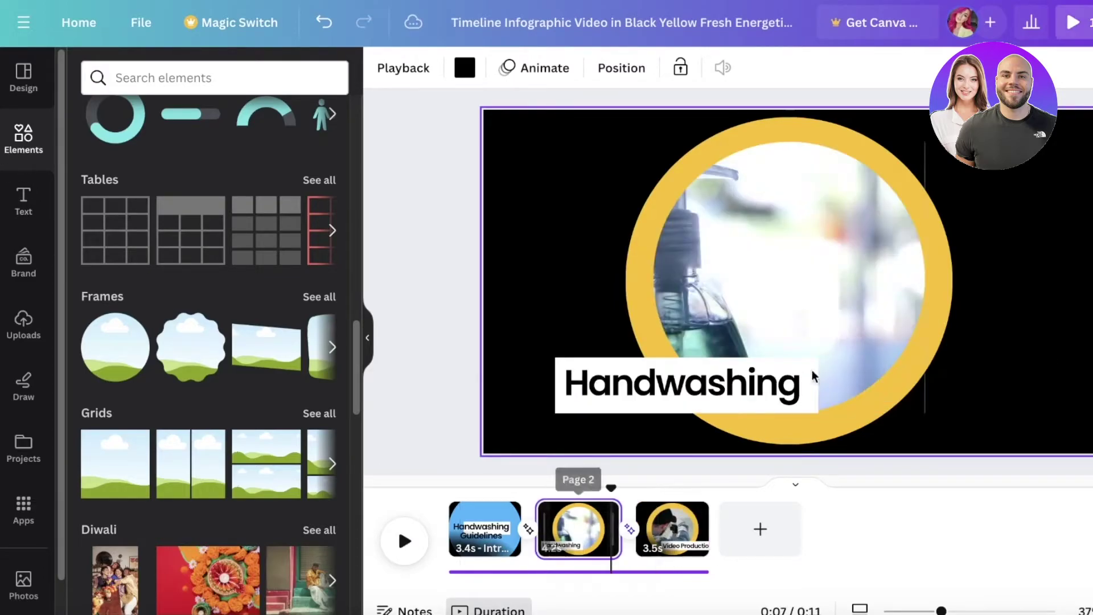
left_click(941, 257)
left_click(467, 68)
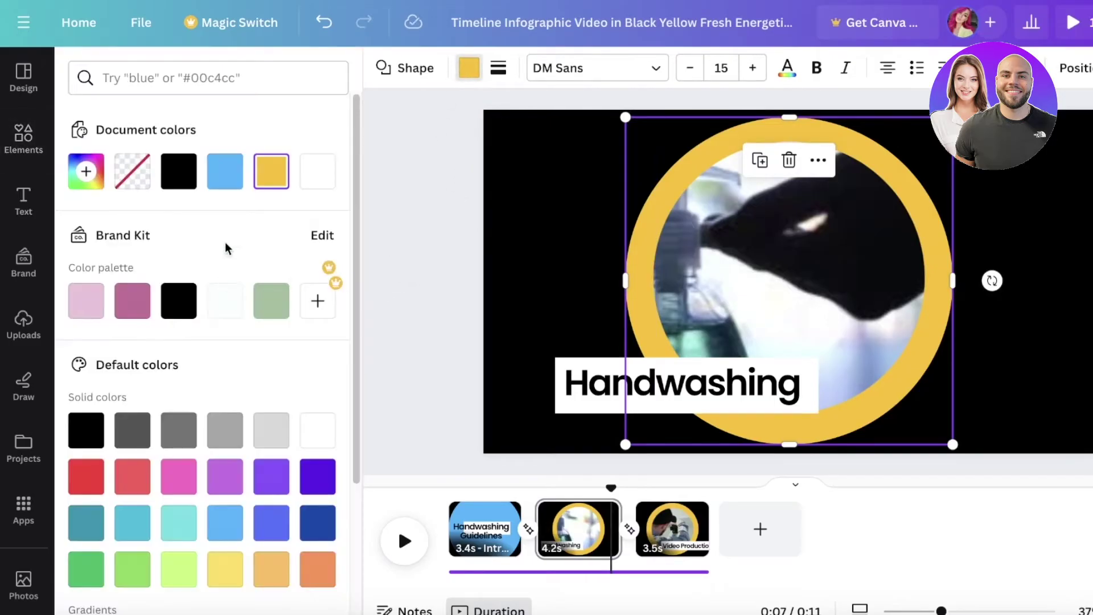
left_click(239, 178)
Add a new page before Video Production and place a large circle frame on its left side.
key("Escape")
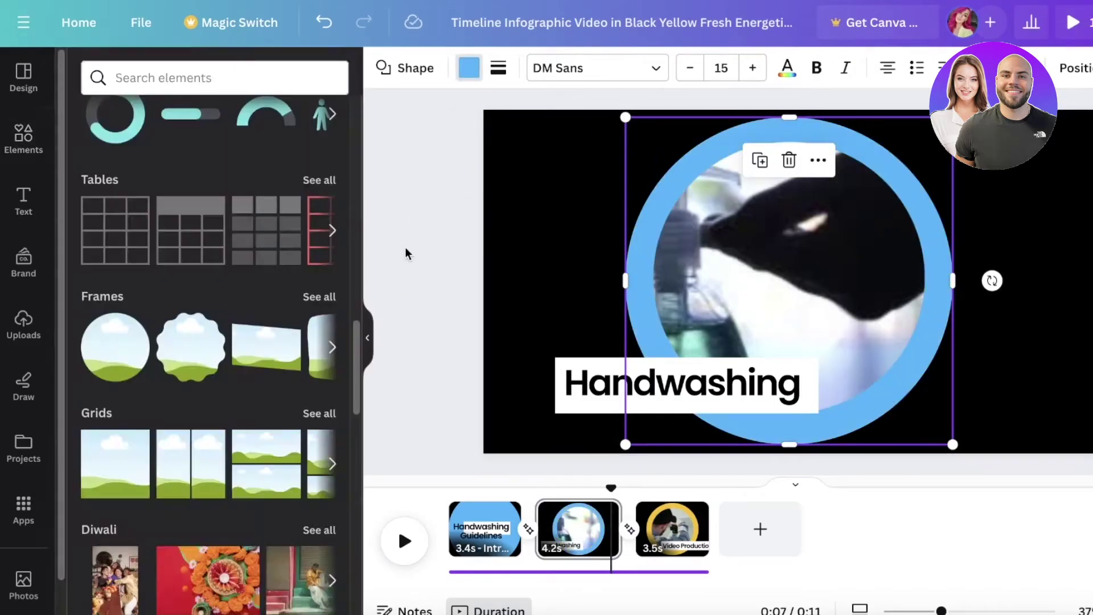
left_click(760, 531)
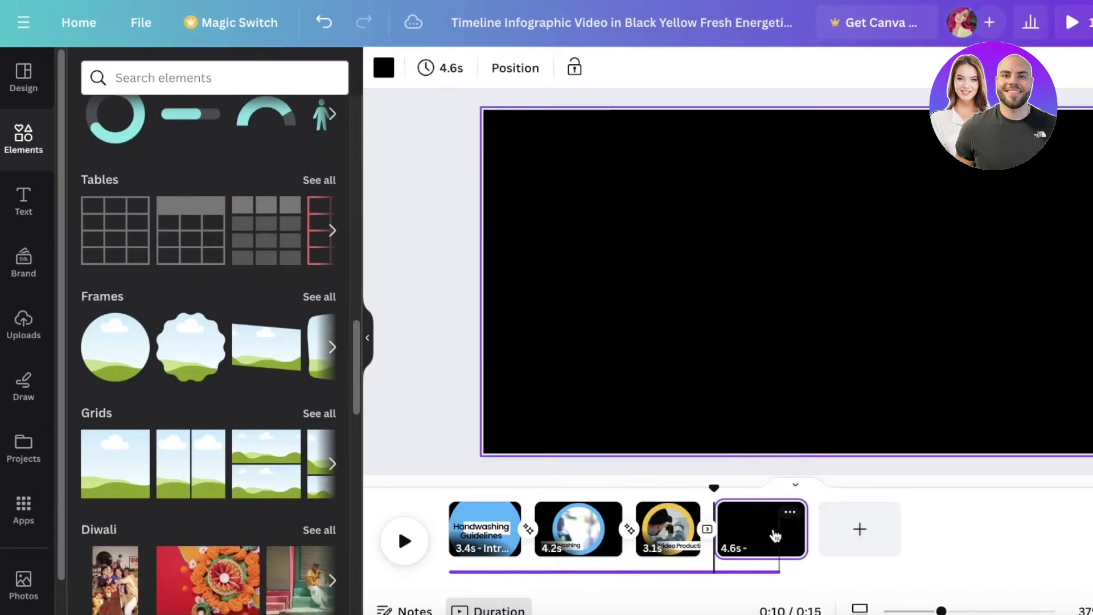
left_click_drag(776, 535, 659, 535)
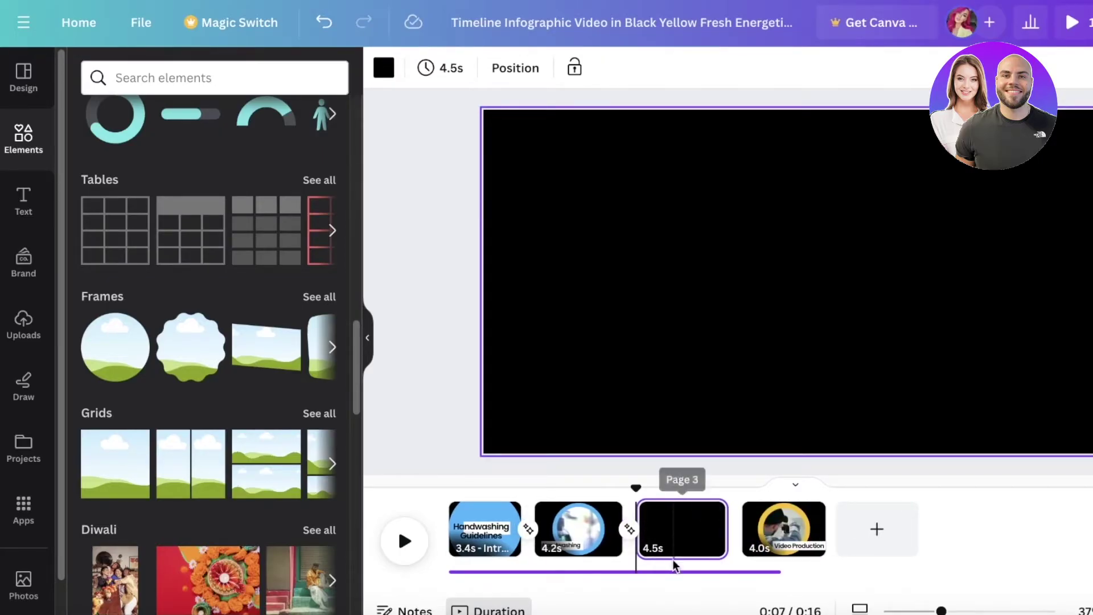
left_click(102, 365)
left_click_drag(730, 295, 478, 203)
left_click_drag(622, 274, 754, 391)
left_click_drag(576, 230, 632, 258)
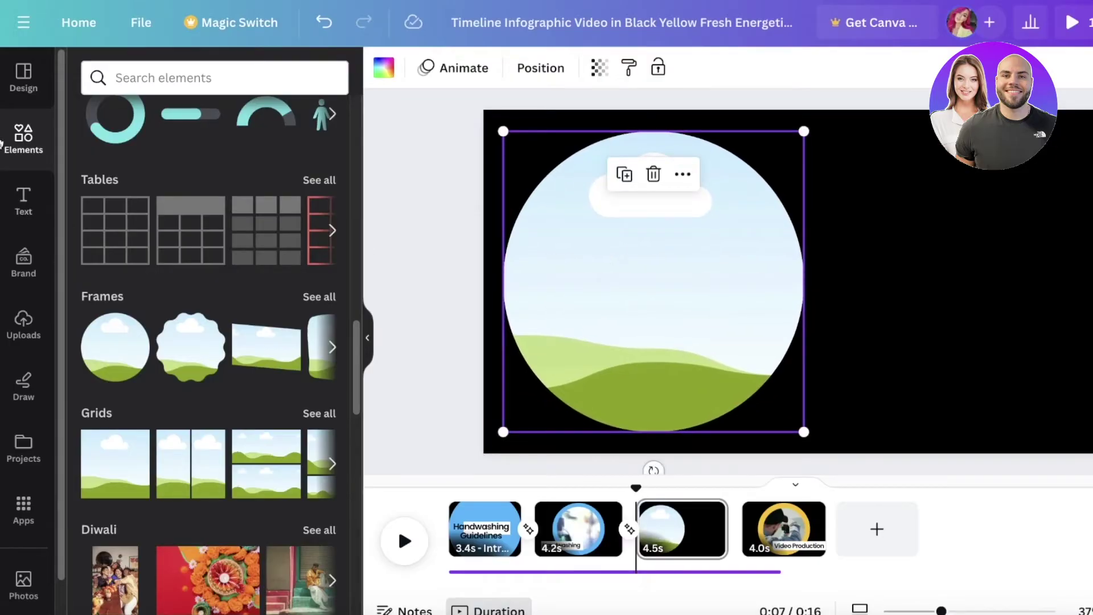
Search Videos for 'handwashing' and drop a handwashing clip into the circle frame.
left_click(137, 80)
type("wa")
key("BackSpace")
key("BackSpace")
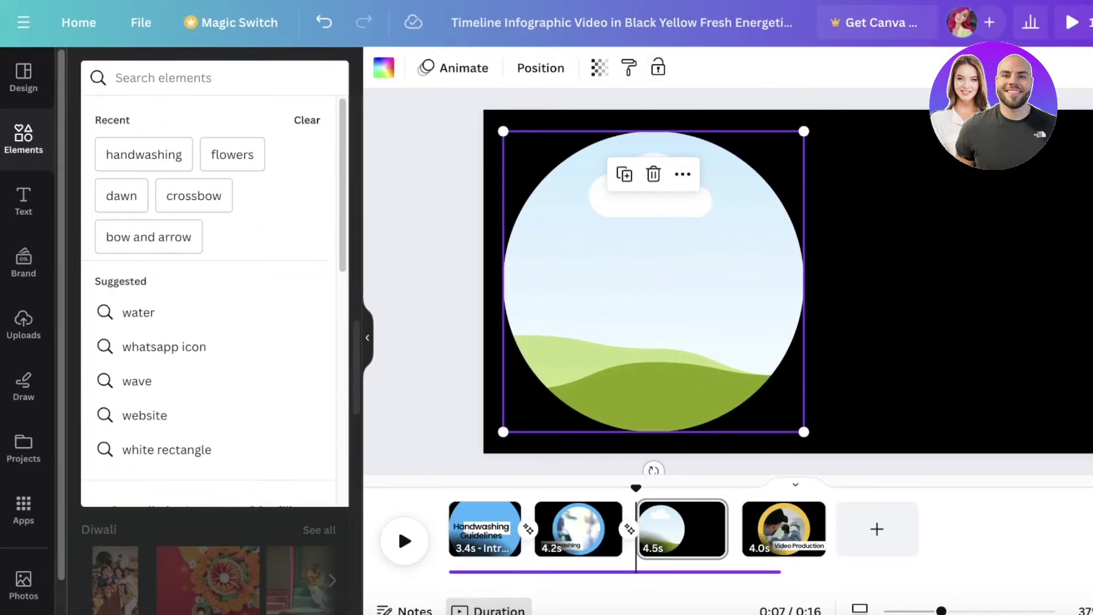
type("hand")
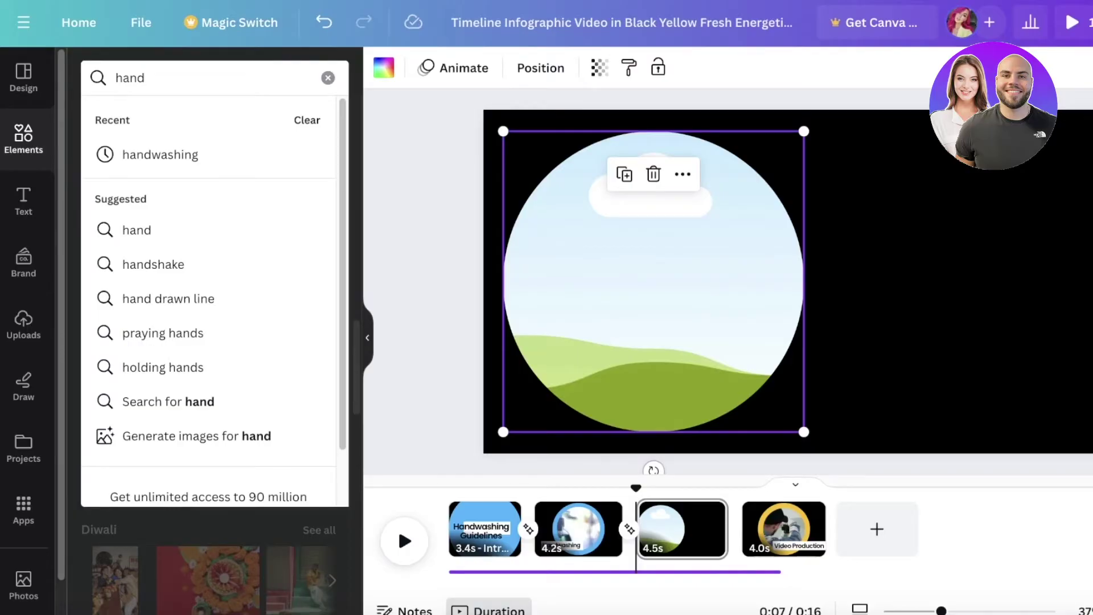
left_click(234, 150)
left_click(305, 441)
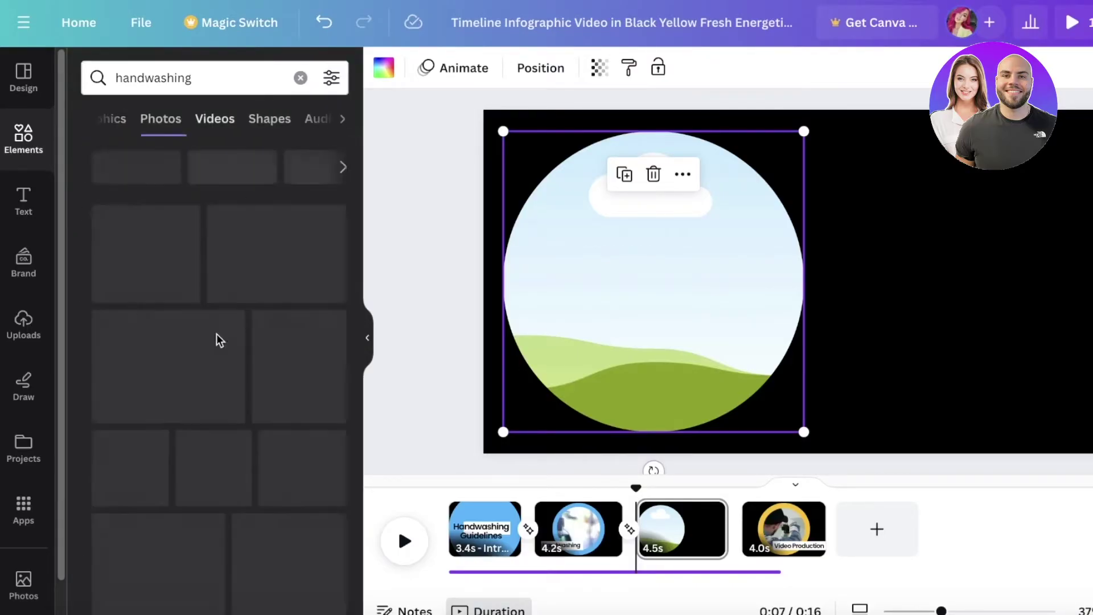
scroll(289, 310, "down", 5)
left_click_drag(237, 325, 669, 292)
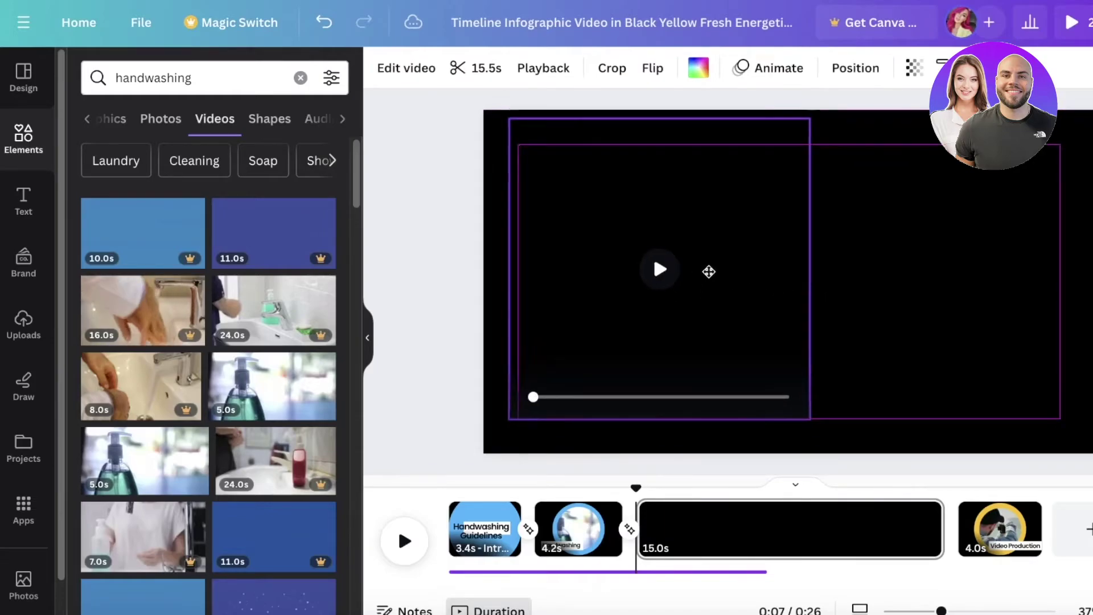
Give the handwashing video a Pan animation.
left_click(767, 70)
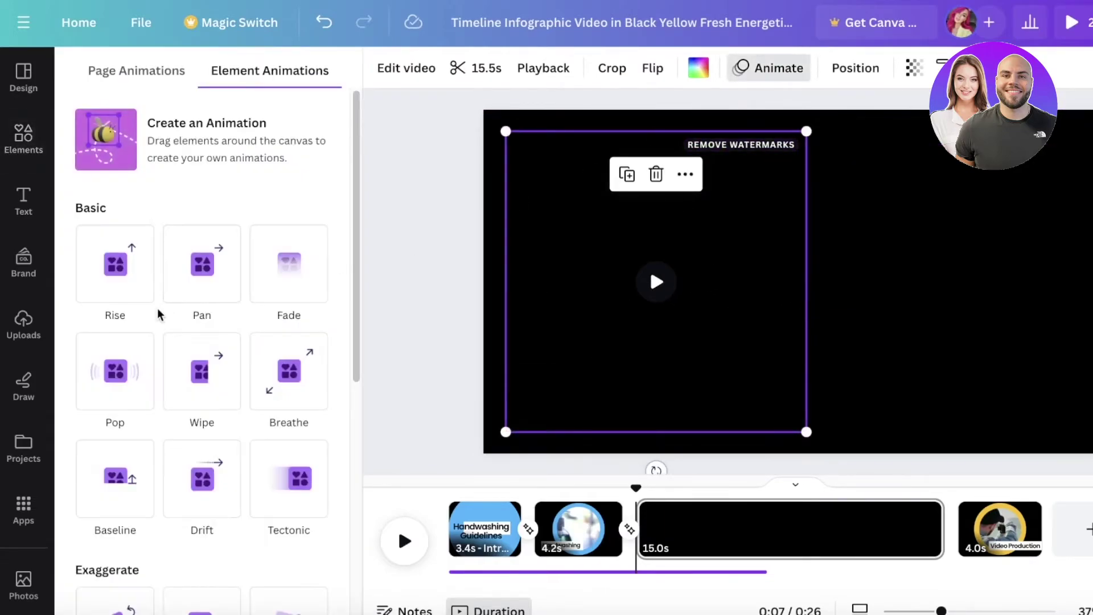
left_click(211, 279)
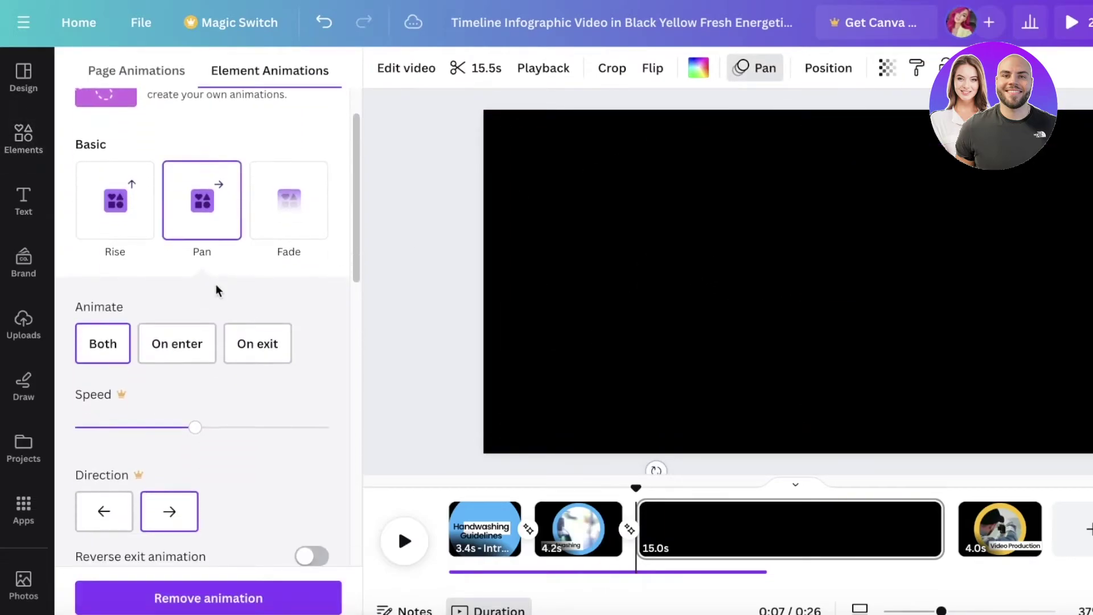
left_click(487, 260)
left_click(781, 542)
Shorten the new page in the timeline from 15.0s to 8.8s.
left_click(841, 530)
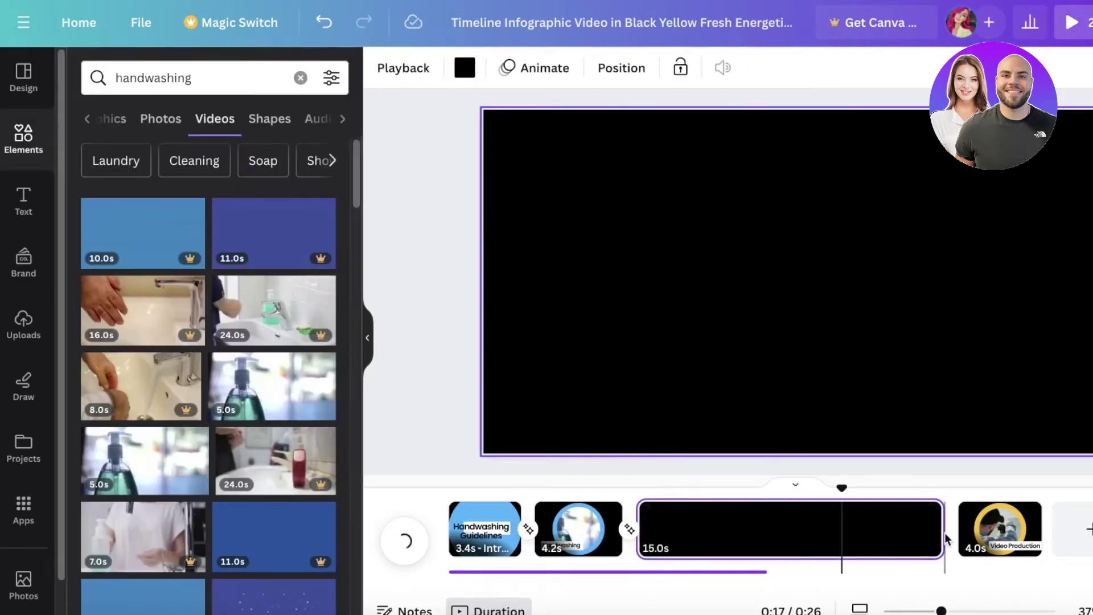
left_click_drag(938, 529, 817, 529)
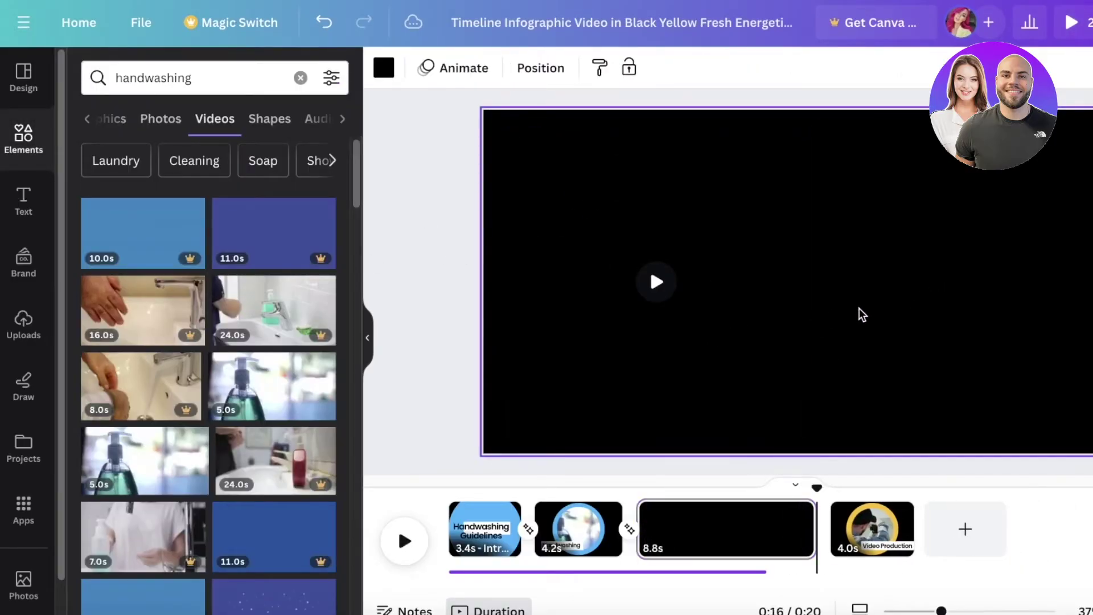
right_click(891, 311)
left_click(676, 285)
left_click(856, 533)
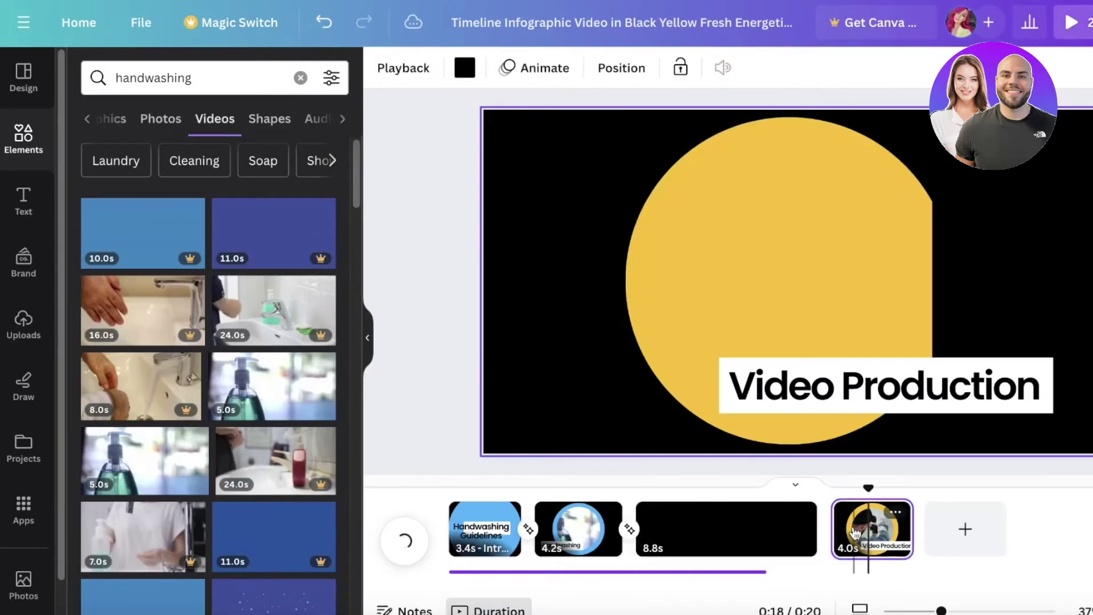
left_click(752, 532)
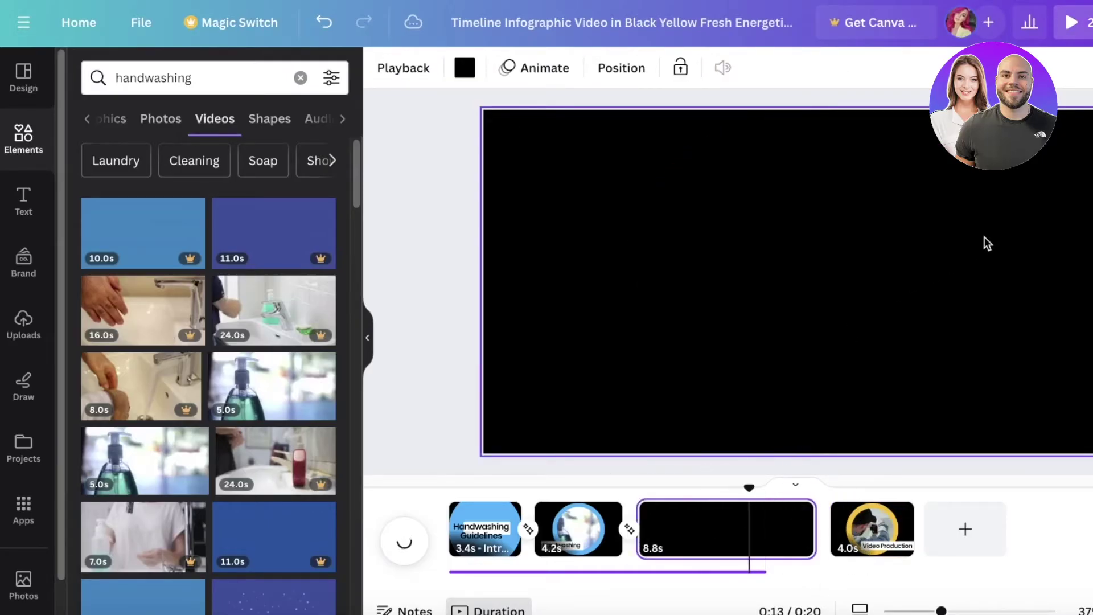
Set the new page's background colour to light blue.
right_click(986, 241)
left_click(1045, 364)
left_click(383, 68)
left_click(212, 172)
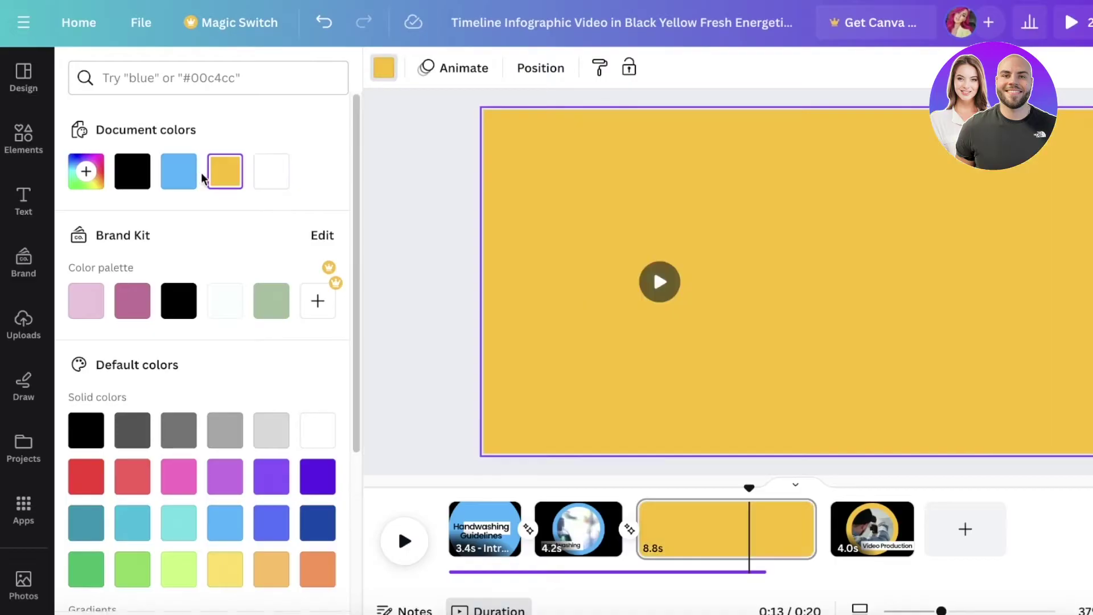
left_click(179, 171)
Duplicate the Handwashing page right after itself.
left_click(610, 241)
left_click(604, 514)
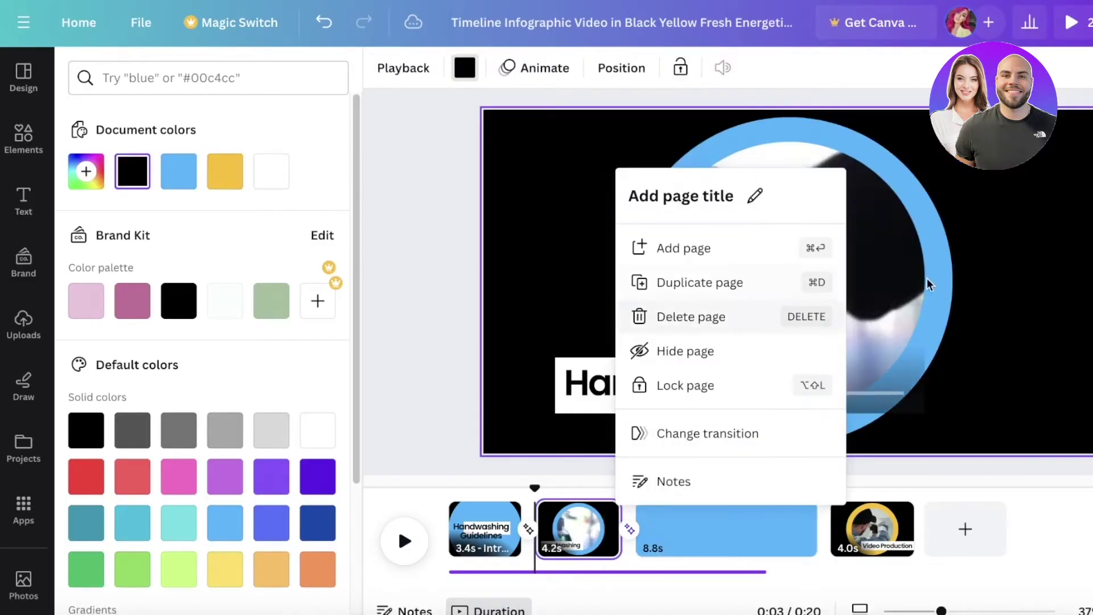
left_click(1062, 247)
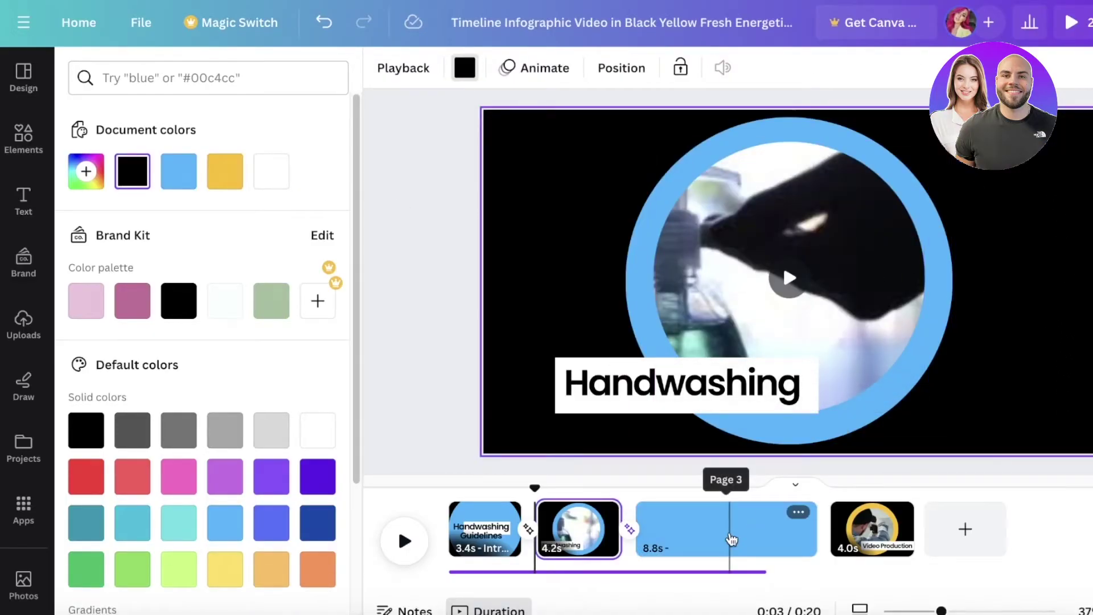
left_click(605, 514)
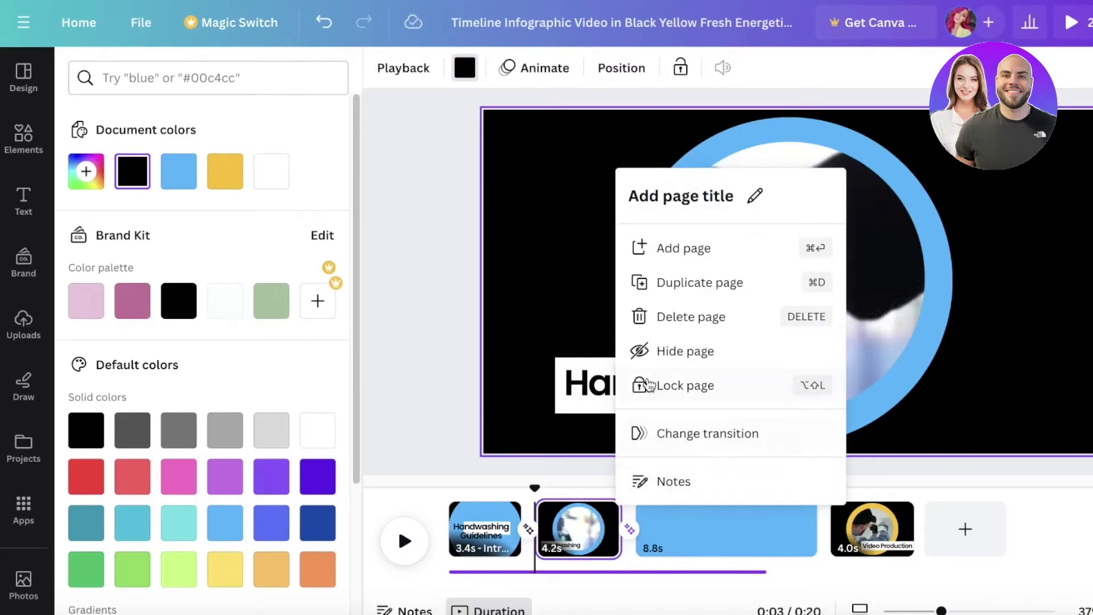
left_click(672, 283)
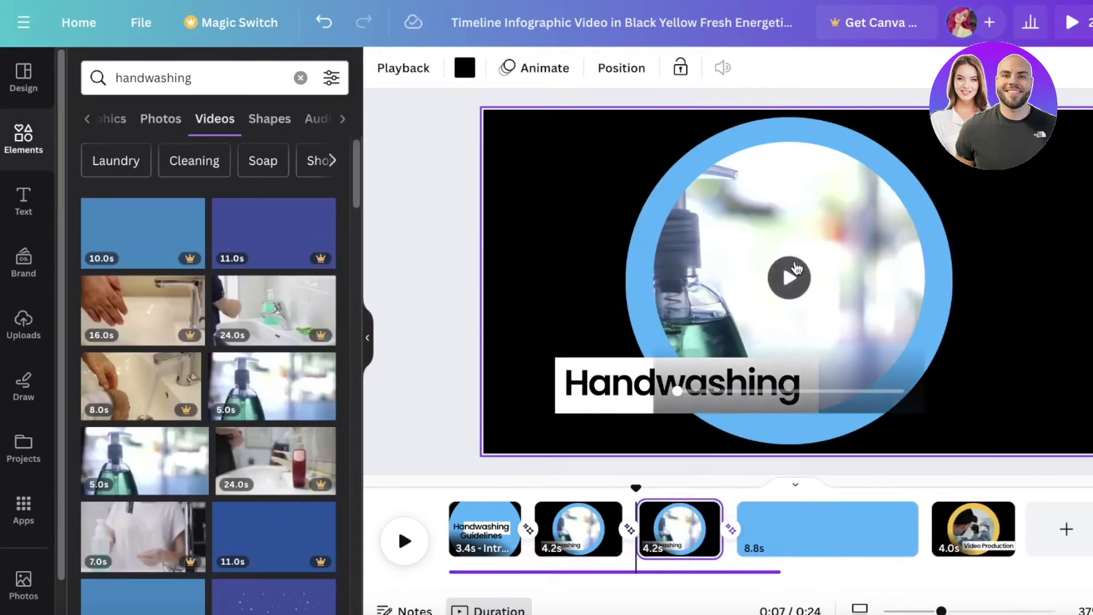
Replace the copied page's circle video with the 8.0s handwashing clip.
left_click(774, 225)
left_click_drag(774, 225, 735, 299)
key("Delete")
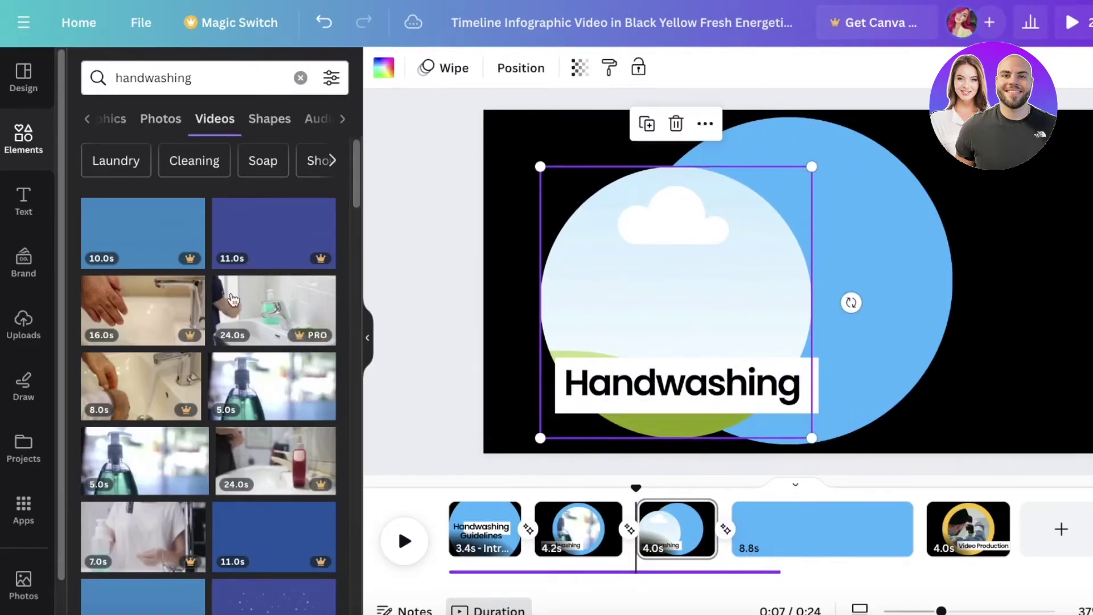
left_click_drag(143, 310, 685, 295)
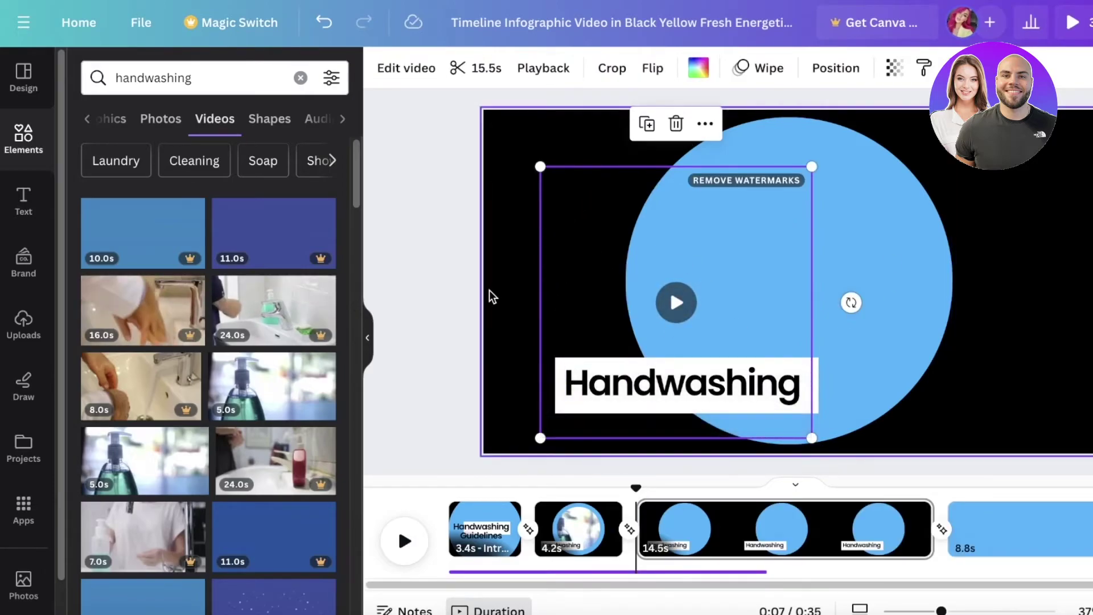
key("ctrl+z")
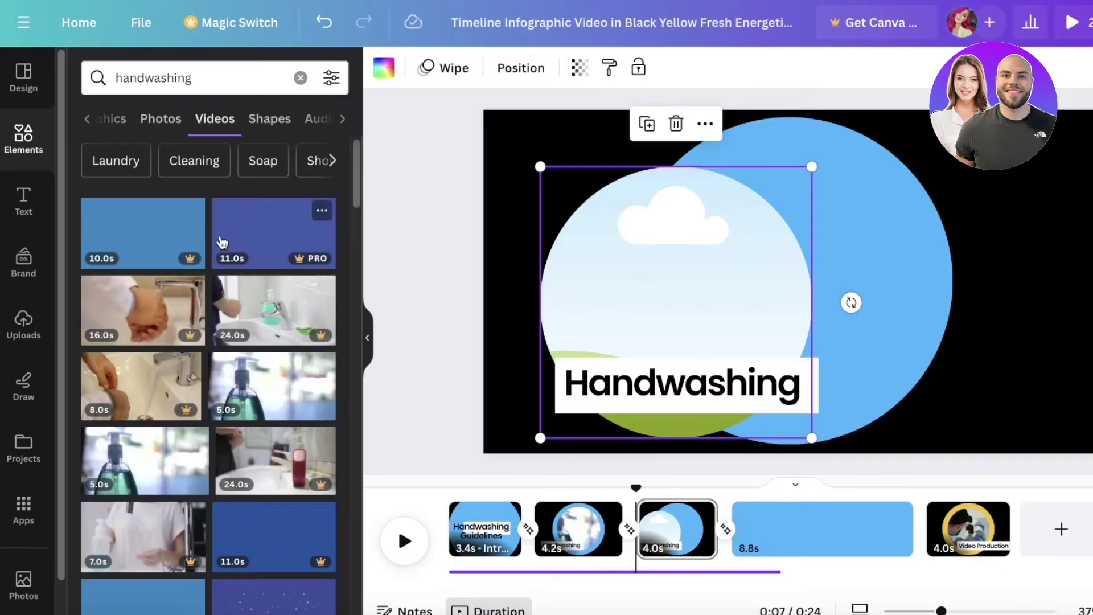
left_click_drag(303, 371, 693, 305)
Delete the blank blue page, then delete the duplicate Handwashing page.
left_click(893, 526)
left_click(958, 512)
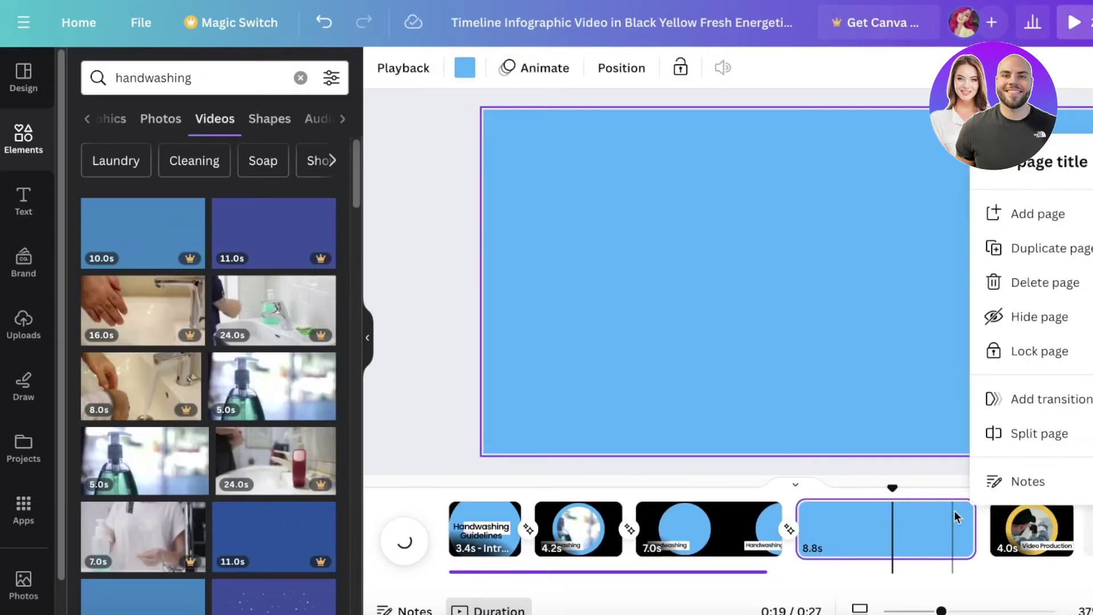
left_click(1007, 283)
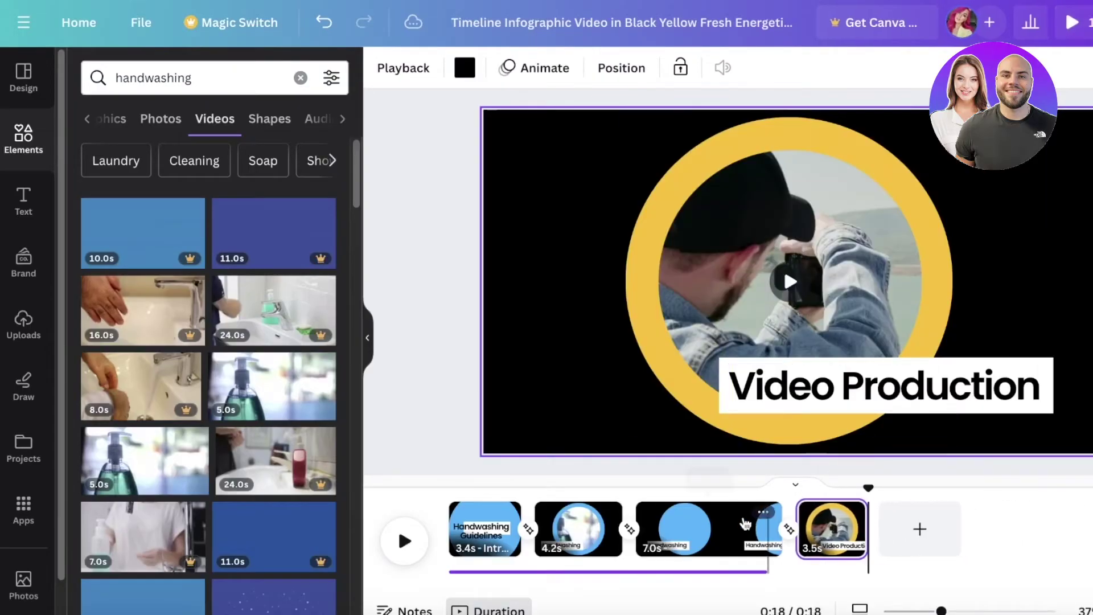
left_click(700, 506)
left_click_drag(691, 489, 670, 489)
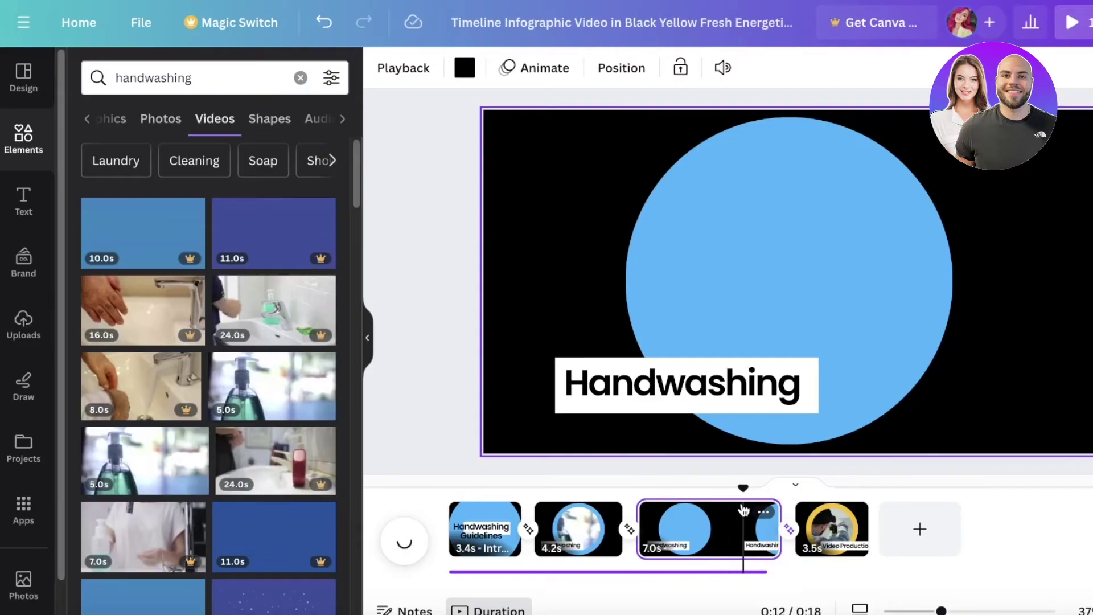
left_click(763, 513)
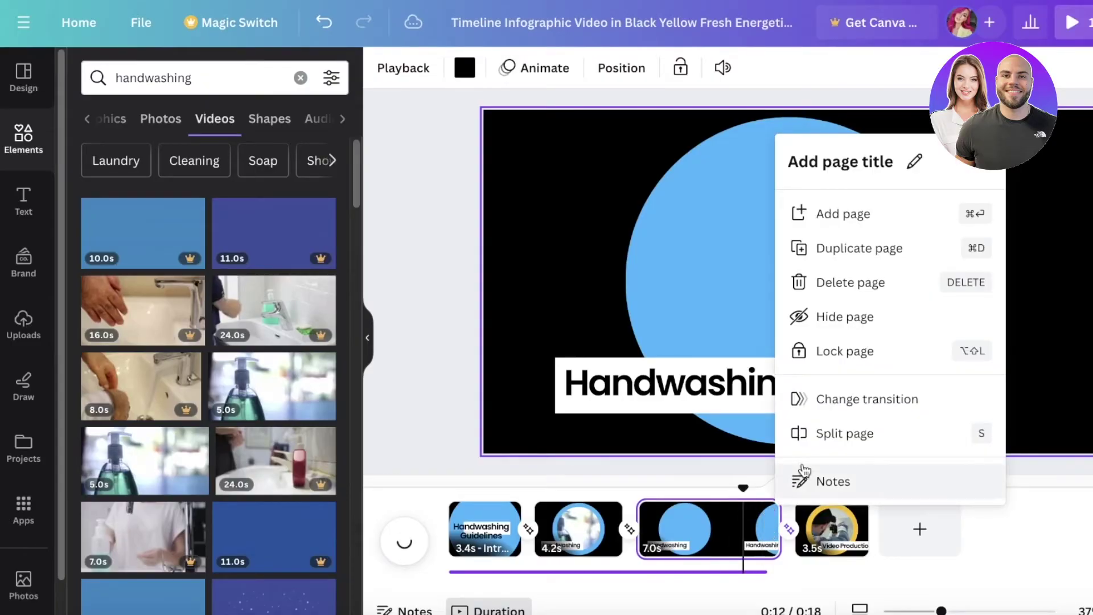
left_click(844, 290)
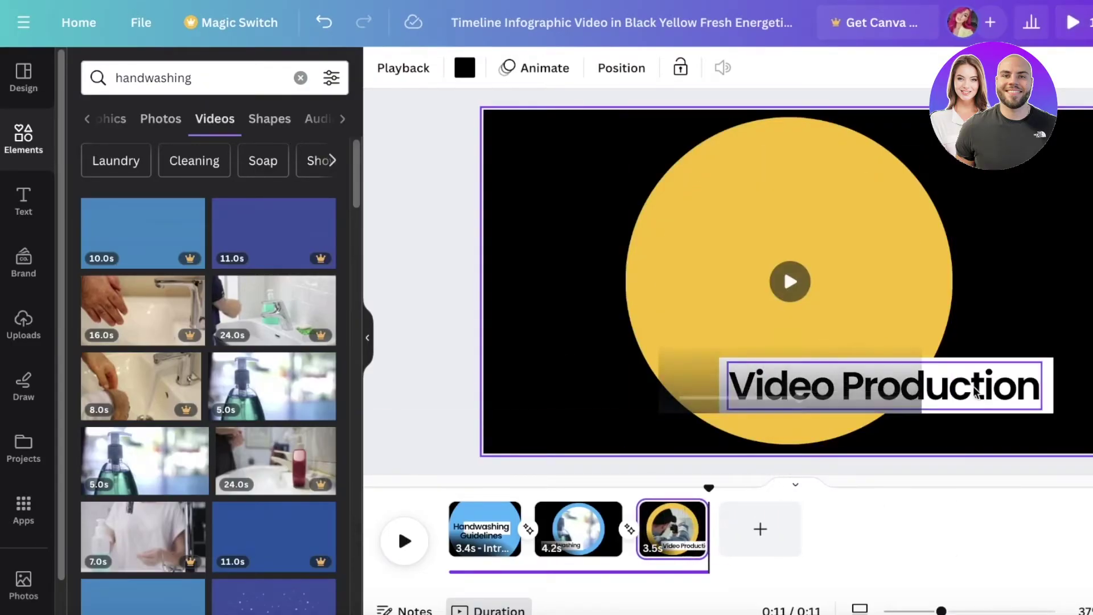
Change the Video Production caption to 'for 1 minute'.
double_click(1025, 393)
type("for 1 minur")
key("BackSpace")
type("te")
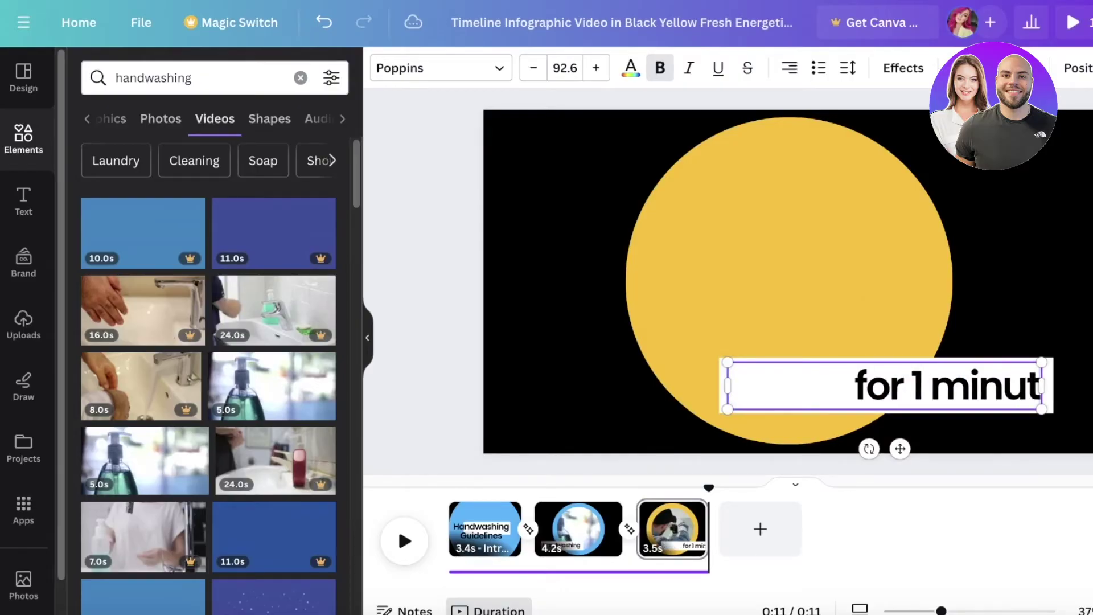
Place the soap dispenser video inside the yellow circle frame.
left_click(147, 460)
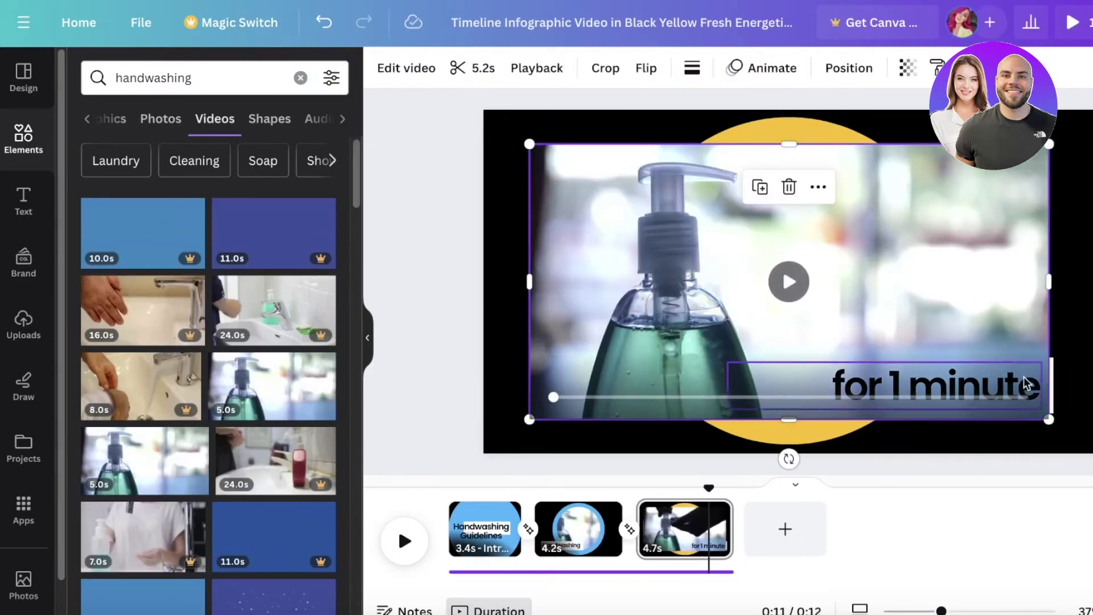
left_click_drag(1052, 423, 757, 334)
left_click_drag(655, 228, 771, 262)
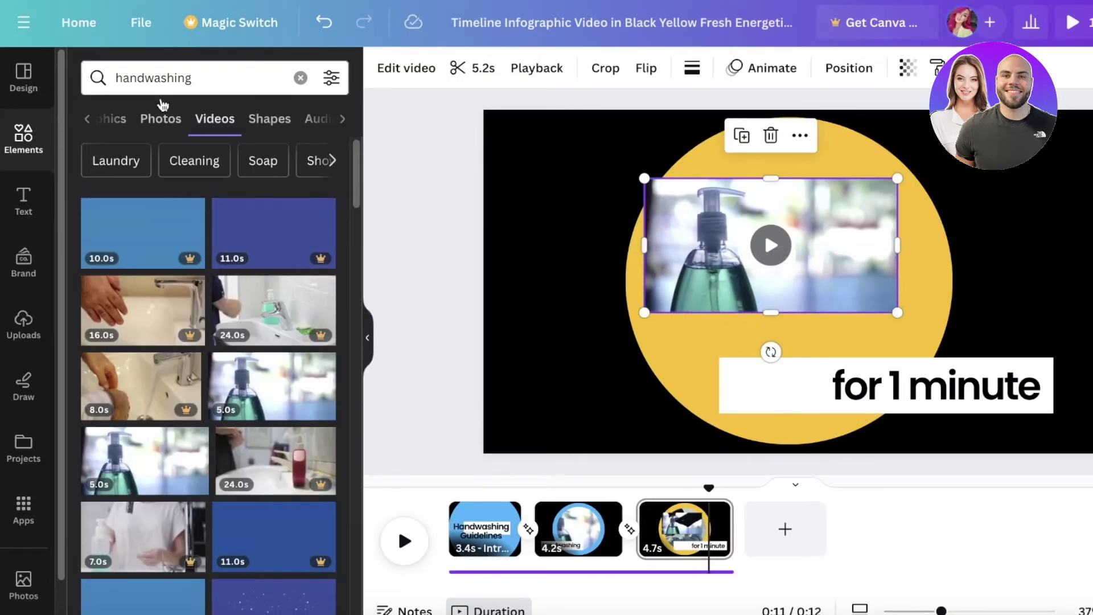
left_click(24, 135)
left_click(615, 300)
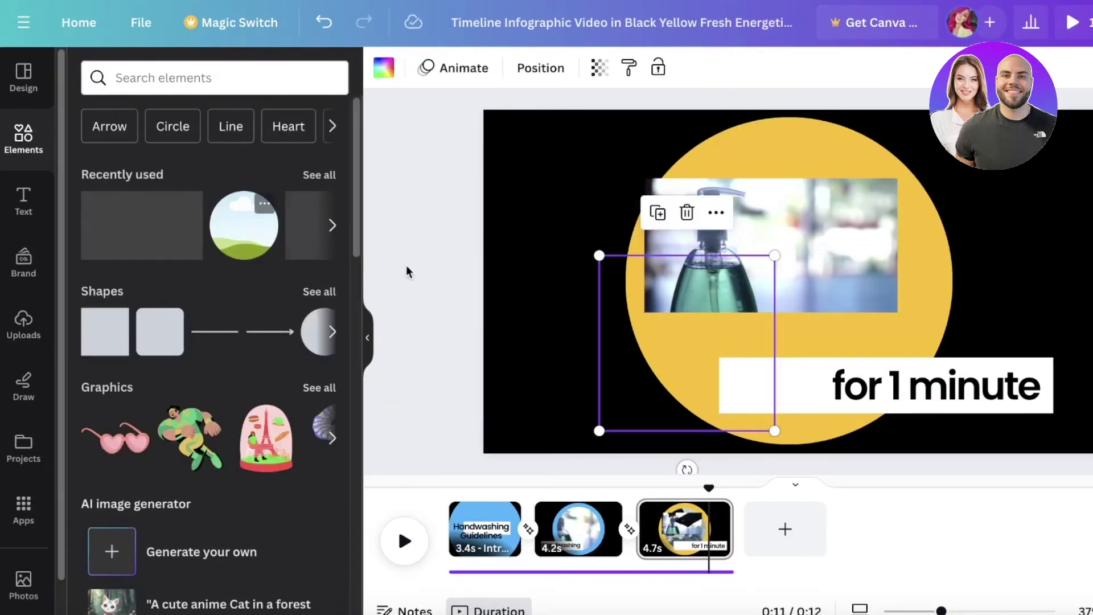
key("ctrl+z")
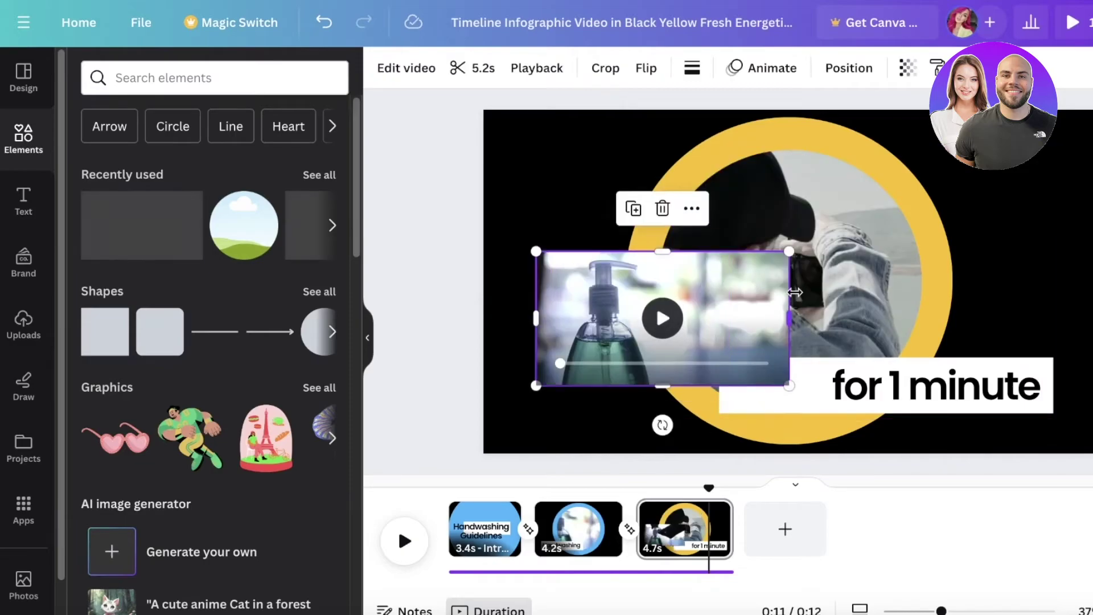
left_click_drag(769, 287, 789, 281)
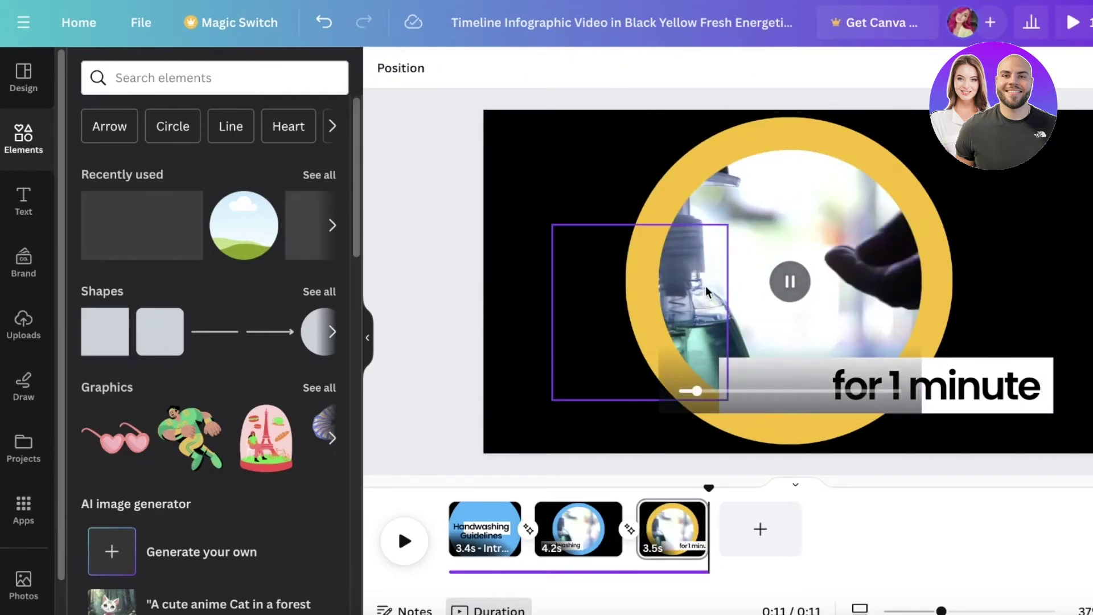
Narrow the 'for 1 minute' caption box and rewind the preview.
left_click(743, 409)
left_click_drag(719, 386, 816, 385)
left_click_drag(709, 488, 429, 473)
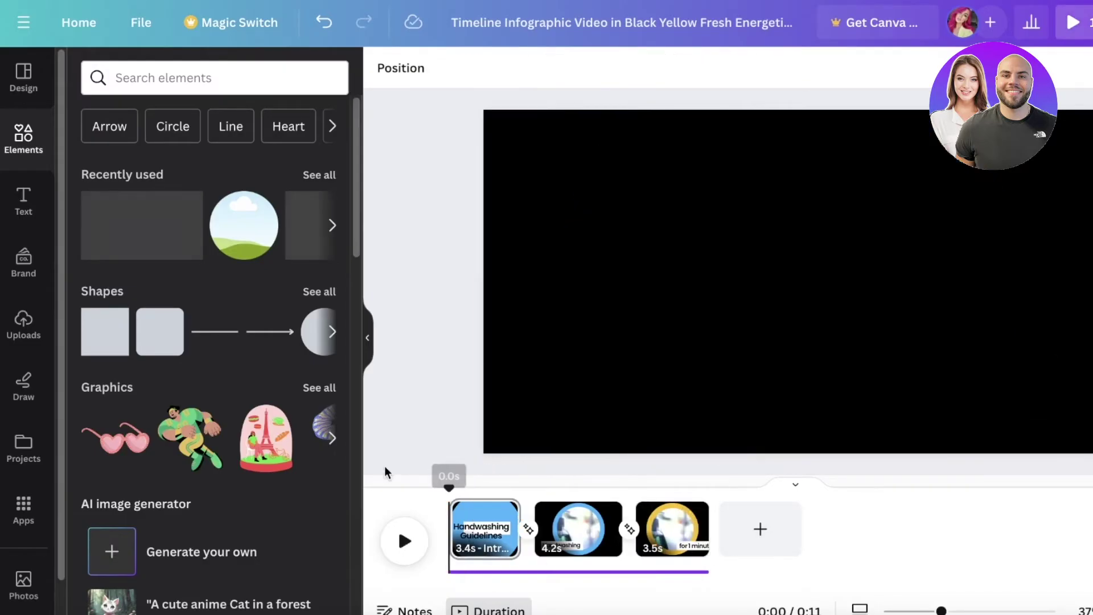
left_click(403, 540)
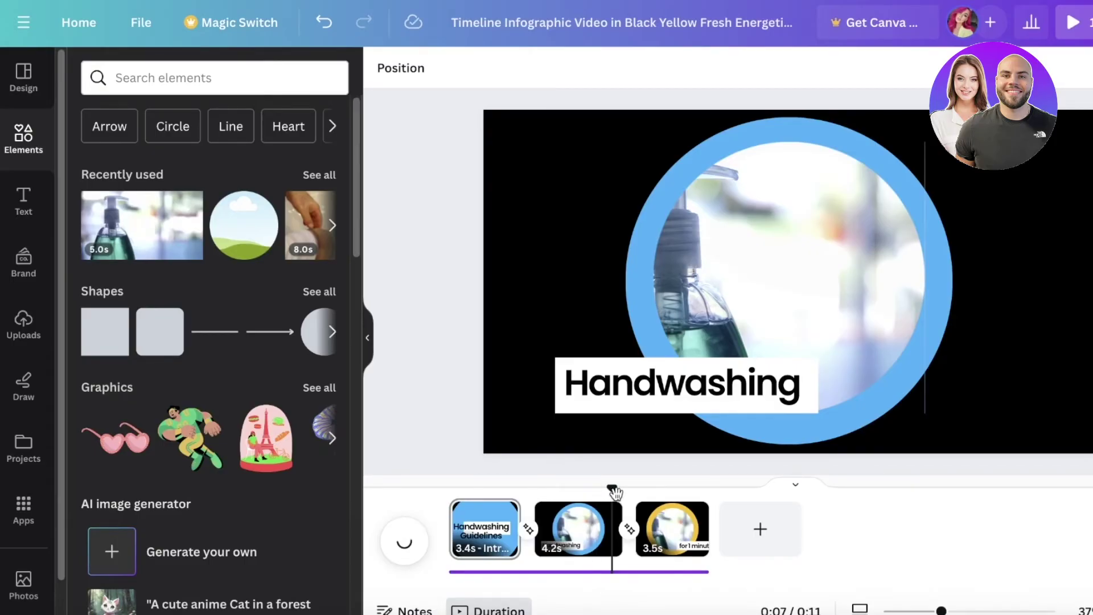
left_click_drag(612, 491, 604, 529)
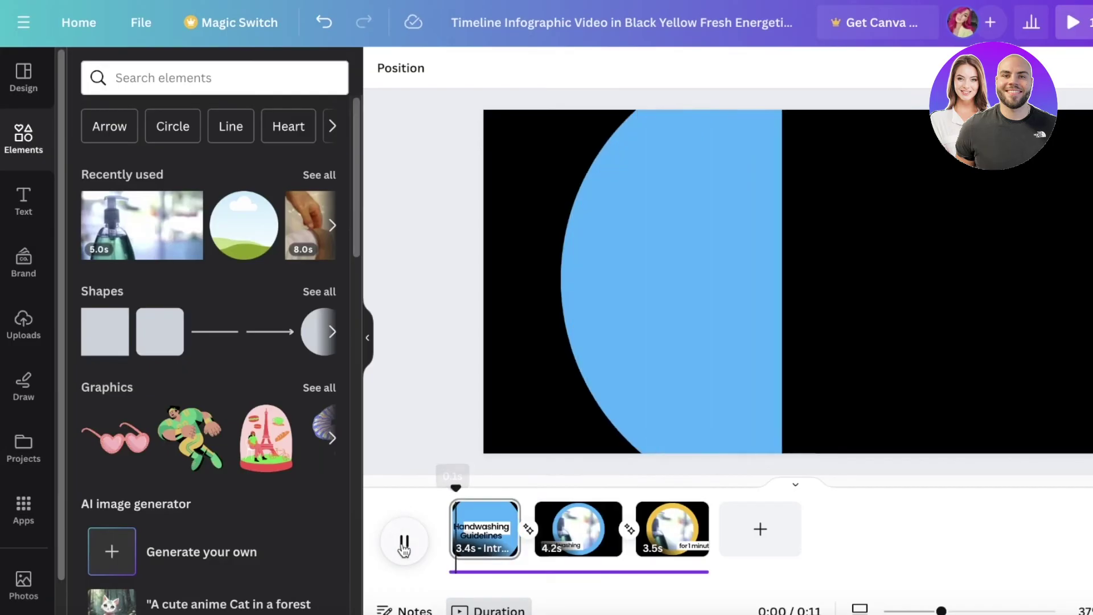
left_click(405, 542)
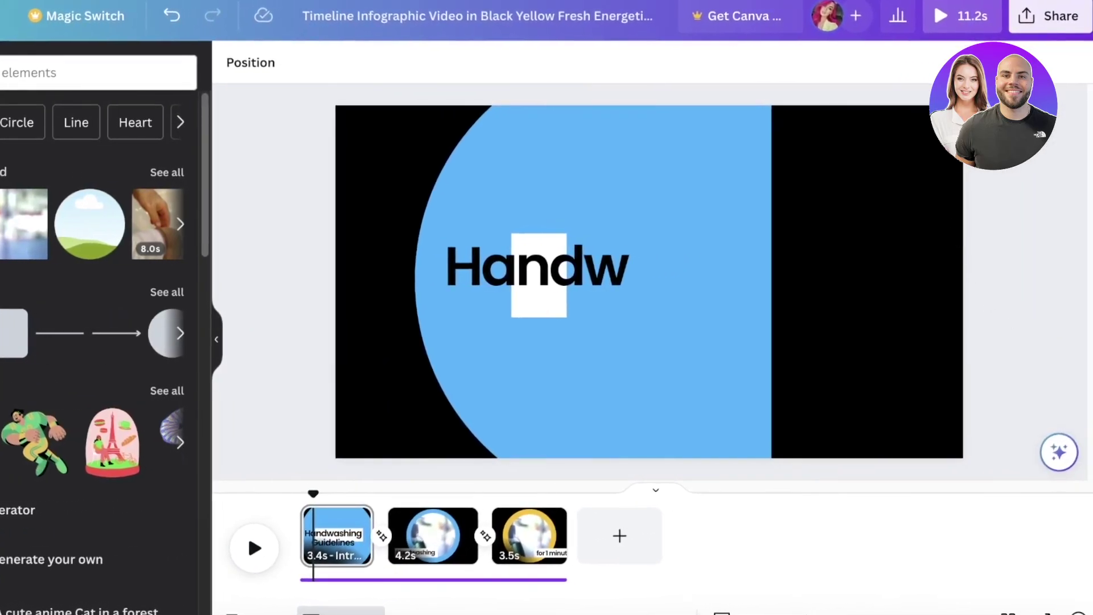
left_click(1027, 17)
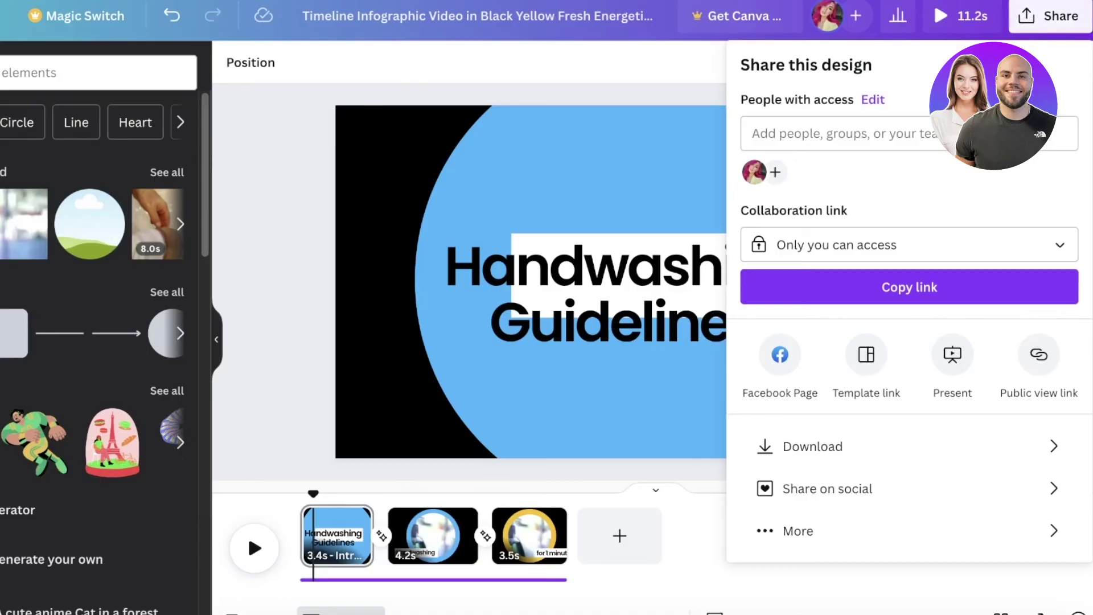
left_click(924, 449)
left_click(806, 142)
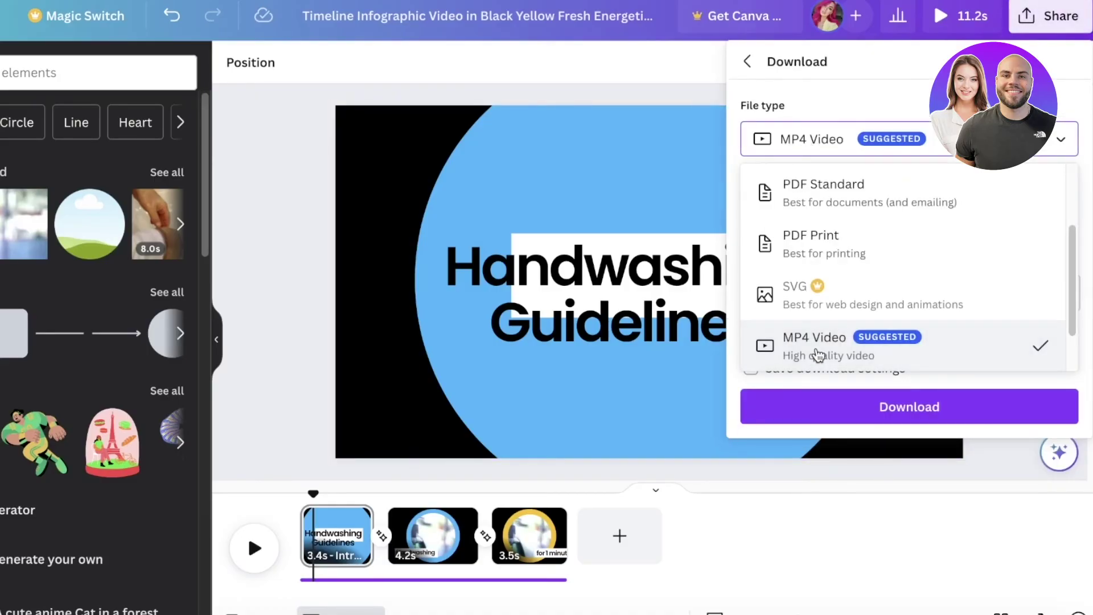
left_click(819, 353)
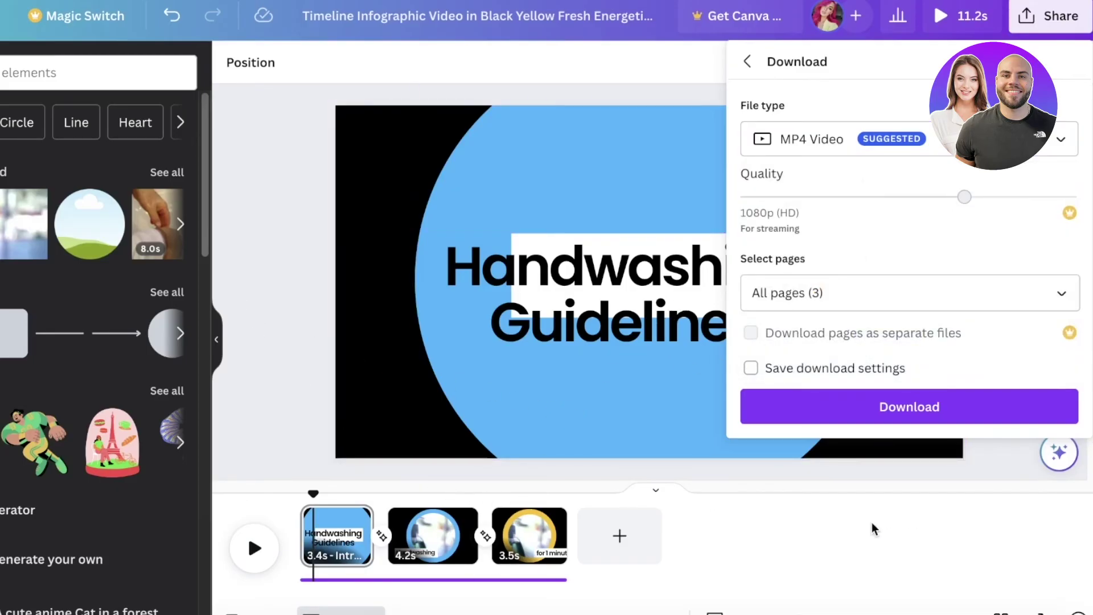
left_click(334, 367)
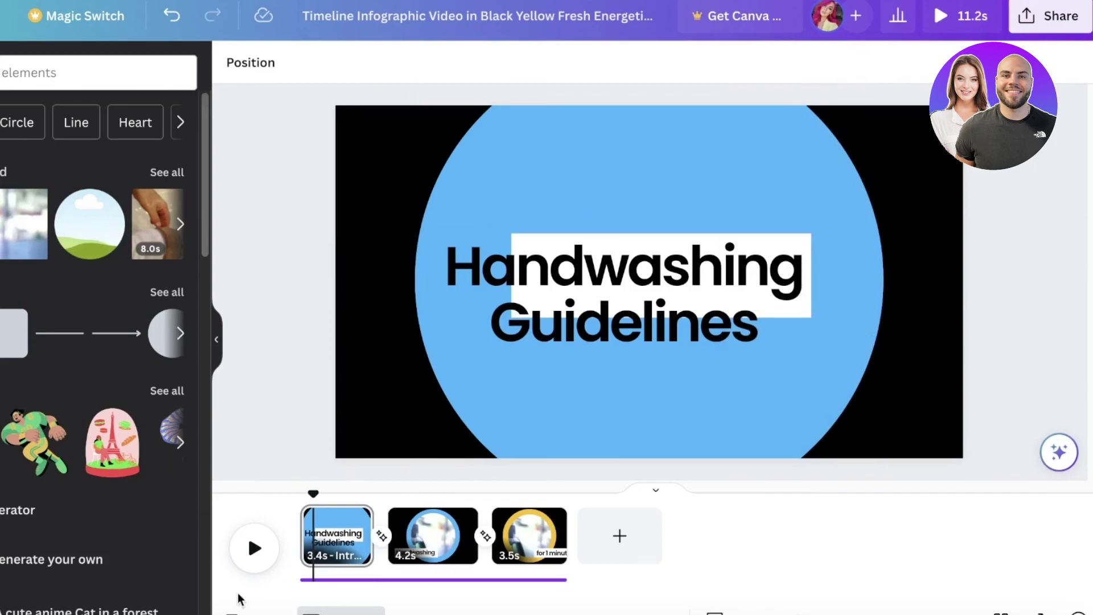
Extend the Handwashing Guidelines intro page in the timeline from 3.4s to 6.1s.
left_click(393, 516)
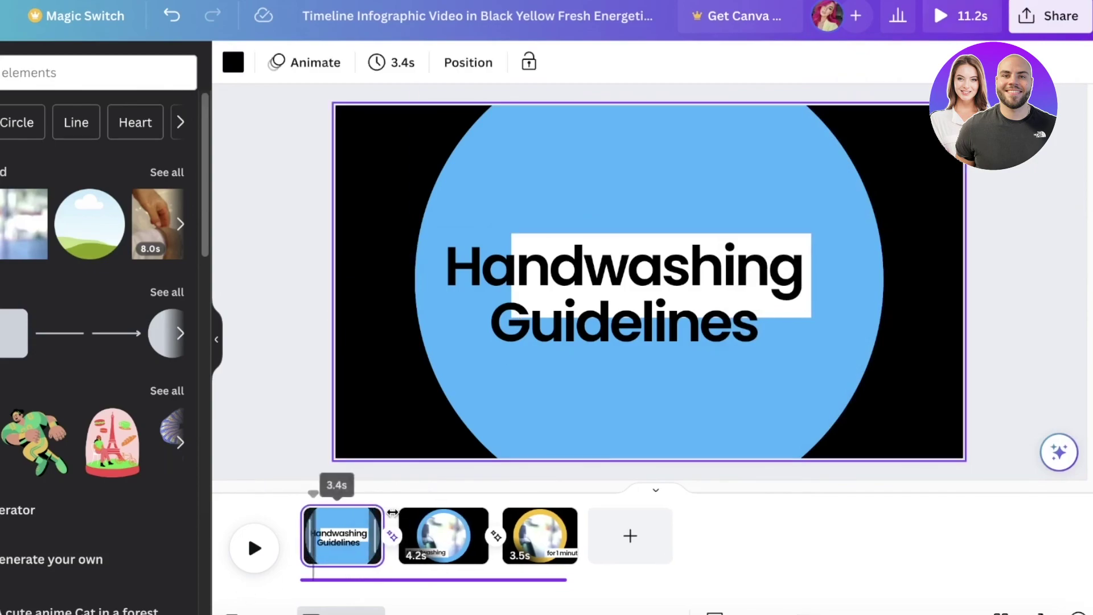
left_click_drag(392, 513, 429, 513)
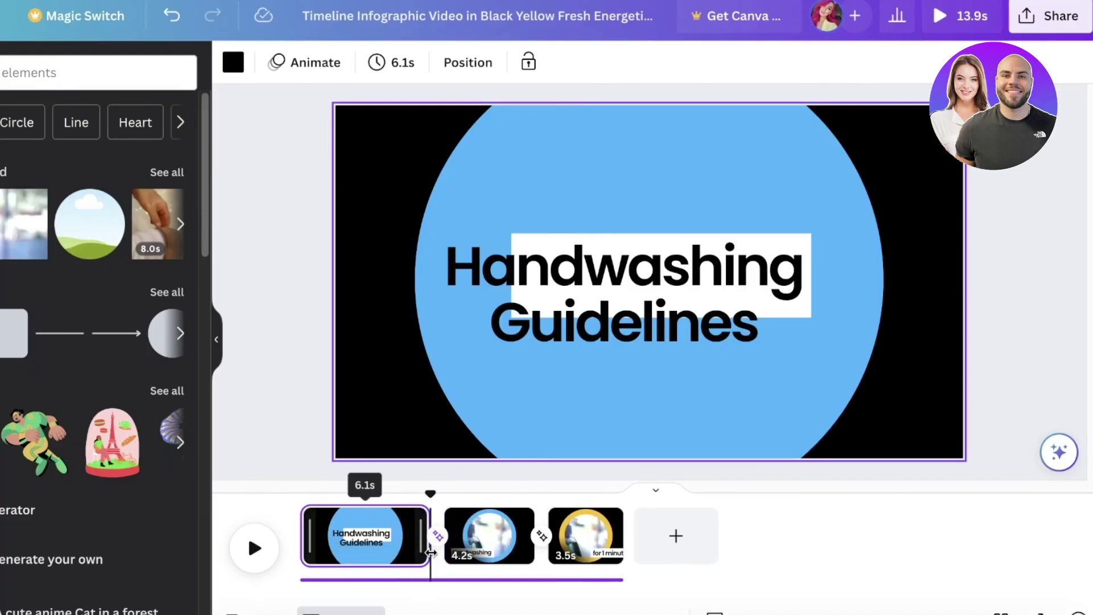